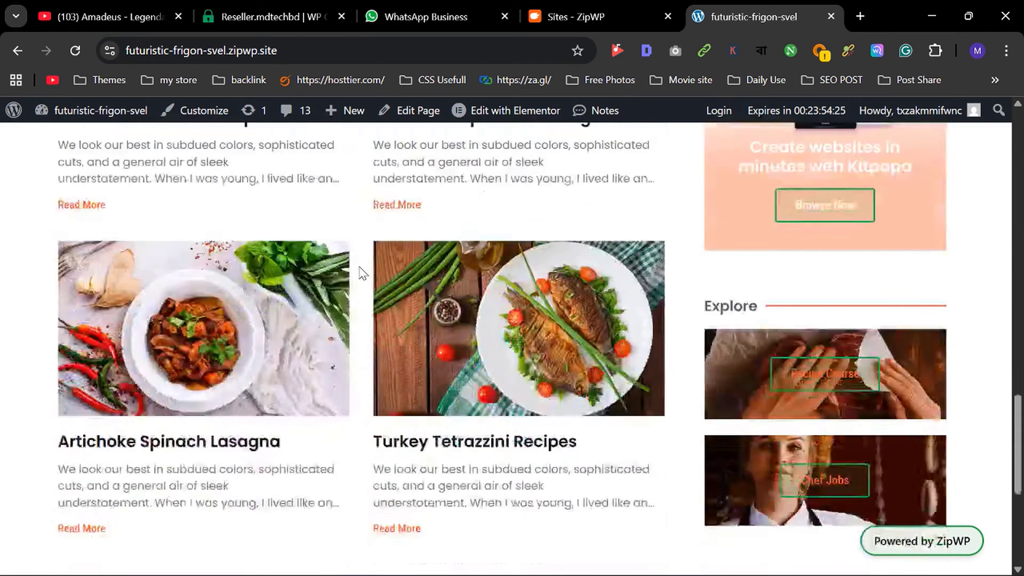
Step: Look over the recipe blog's home page, from the article grid and footer up to the header and subscription form
scroll(366, 276, "up", 12)
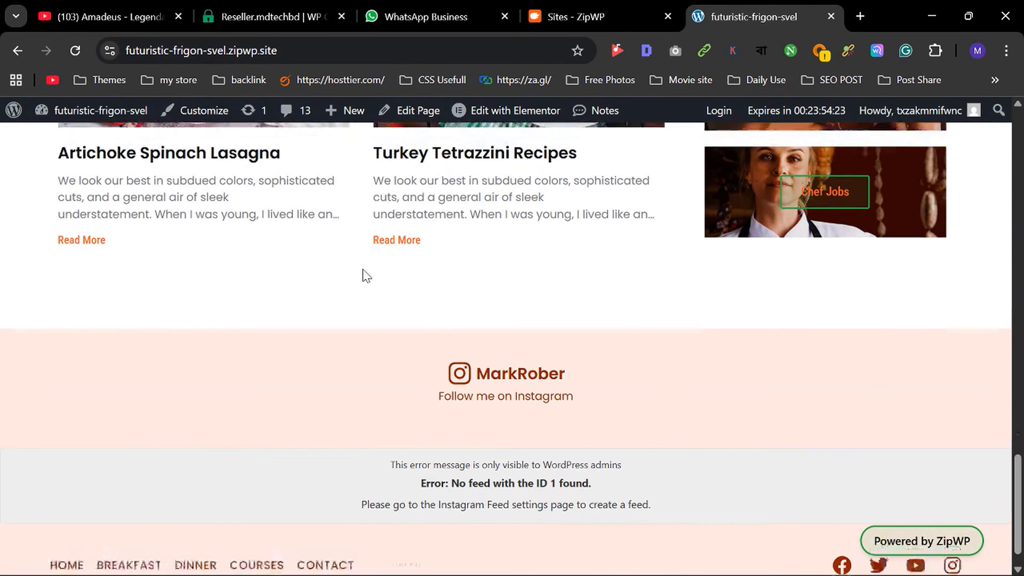
scroll(367, 276, "up", 10)
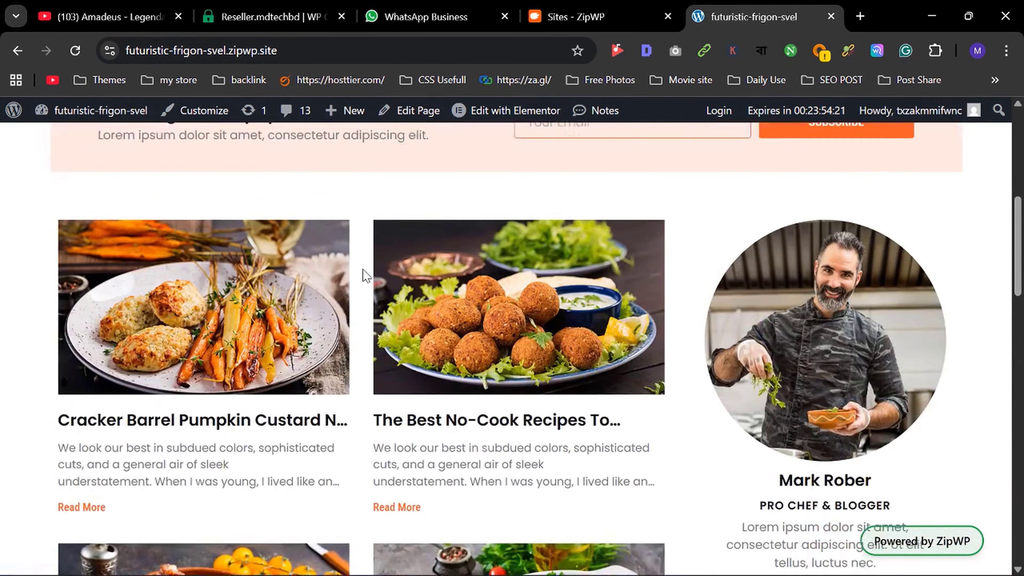
scroll(385, 266, "up", 2)
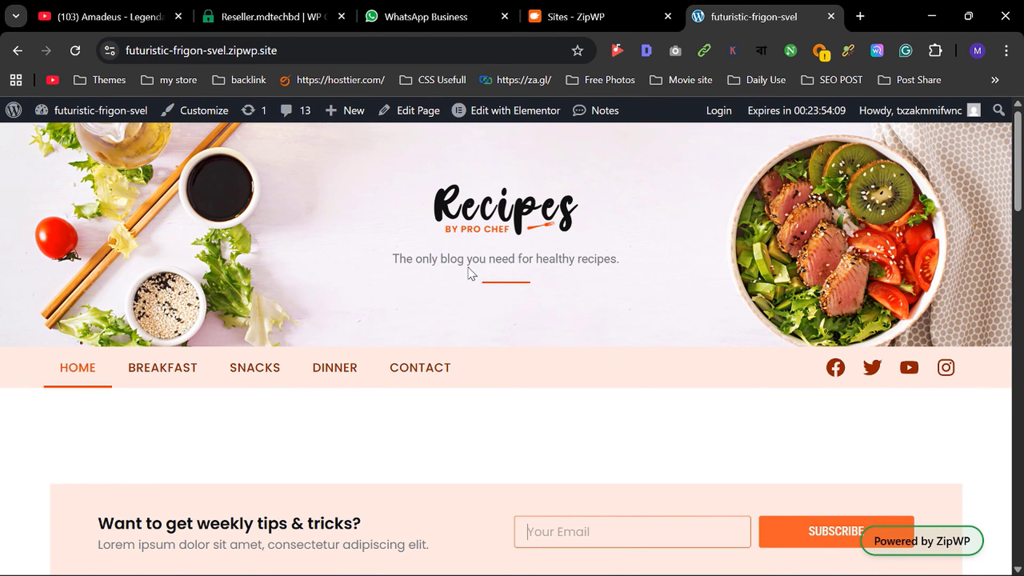
scroll(470, 273, "down", 2)
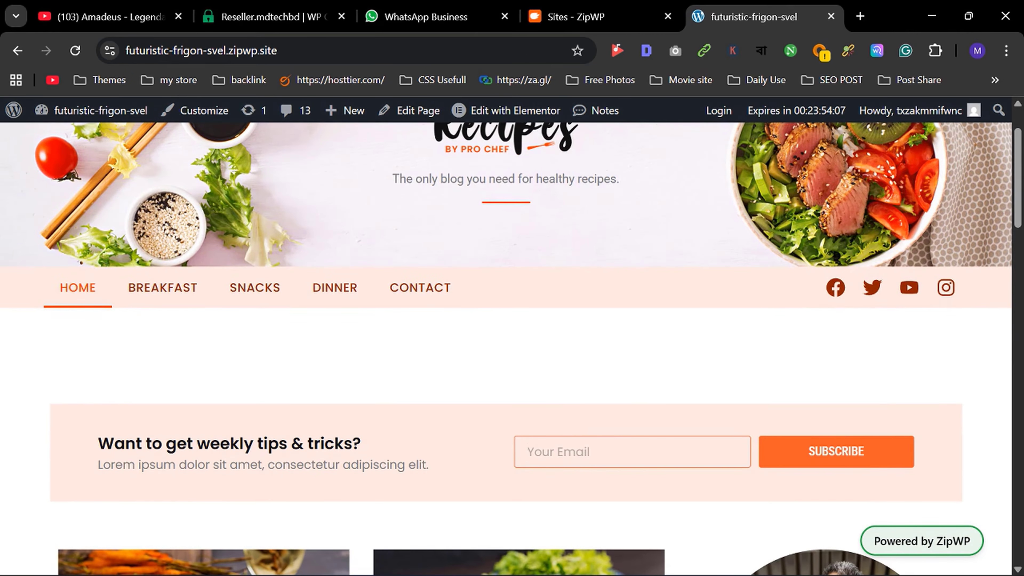
scroll(291, 278, "up", 2)
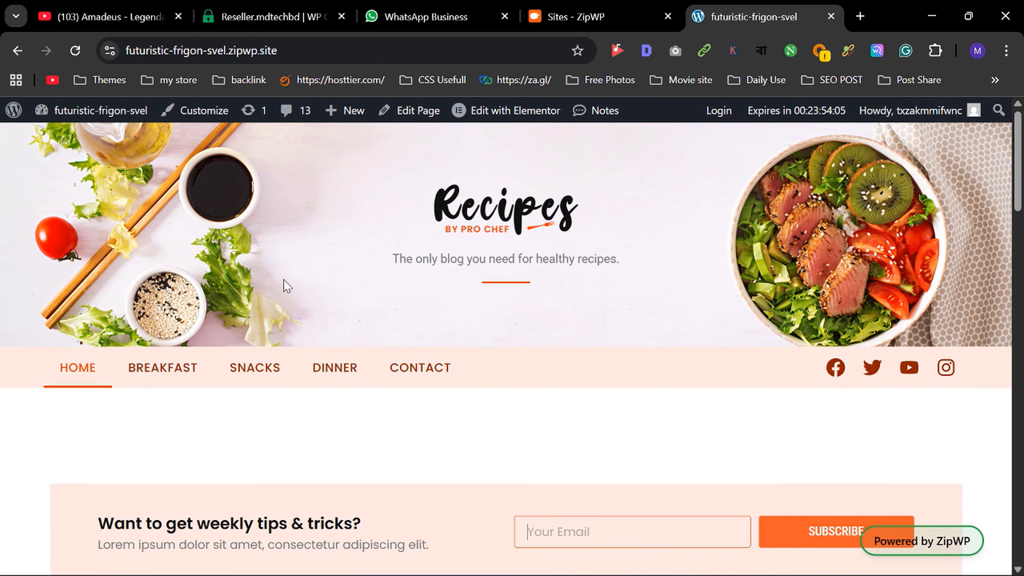
Step: Open the Breakfast category and review its article "The Best No-Cook Recipes To Survive a Heatwave", including the related articles
left_click(165, 375)
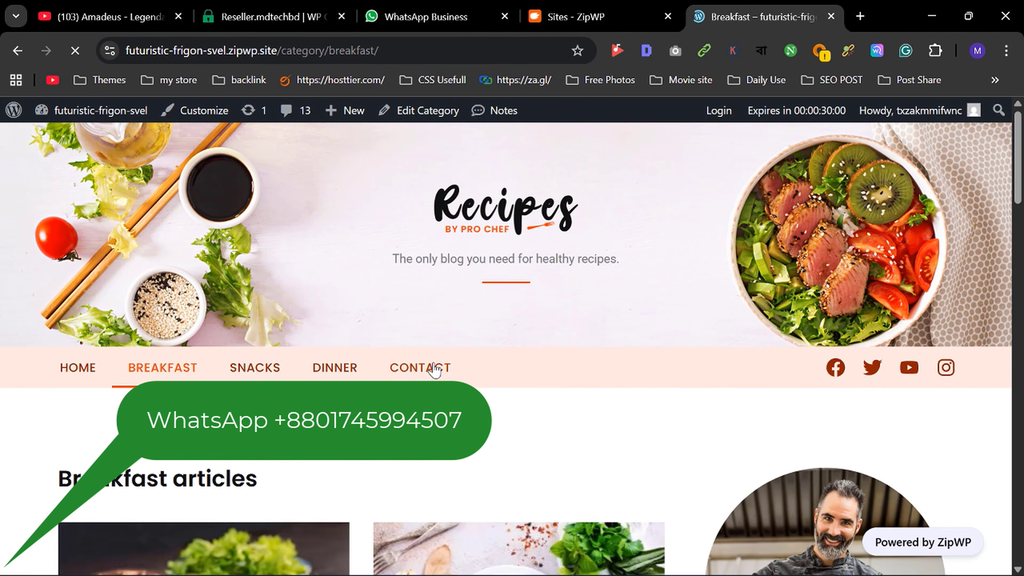
scroll(283, 343, "down", 5)
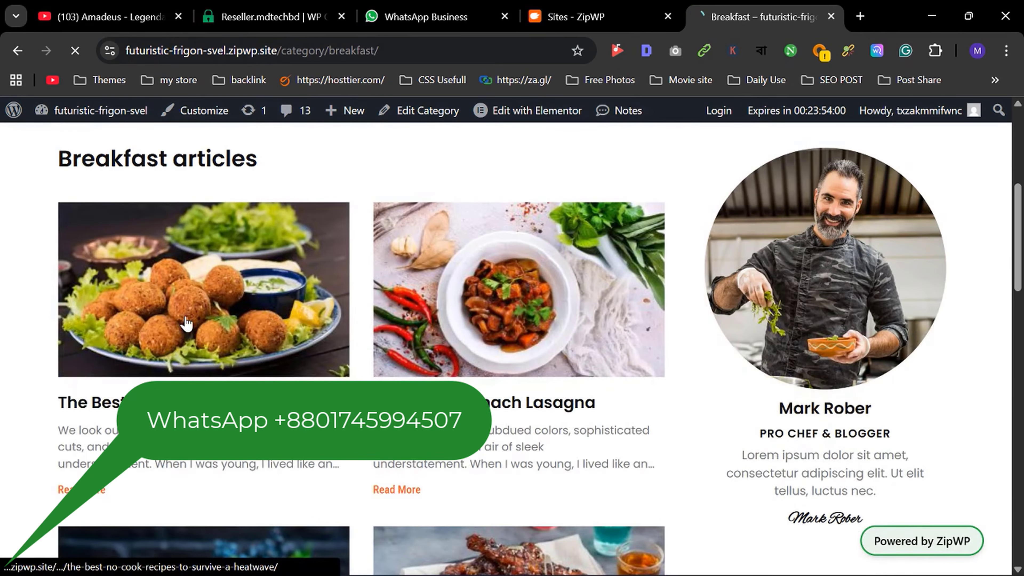
scroll(306, 278, "down", 2)
scroll(307, 278, "down", 15)
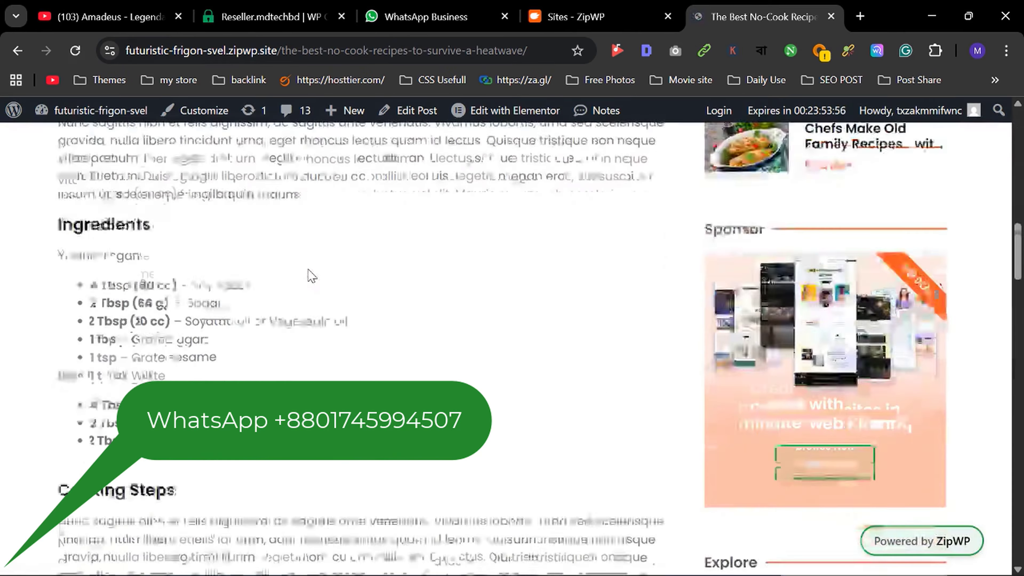
scroll(308, 269, "down", 15)
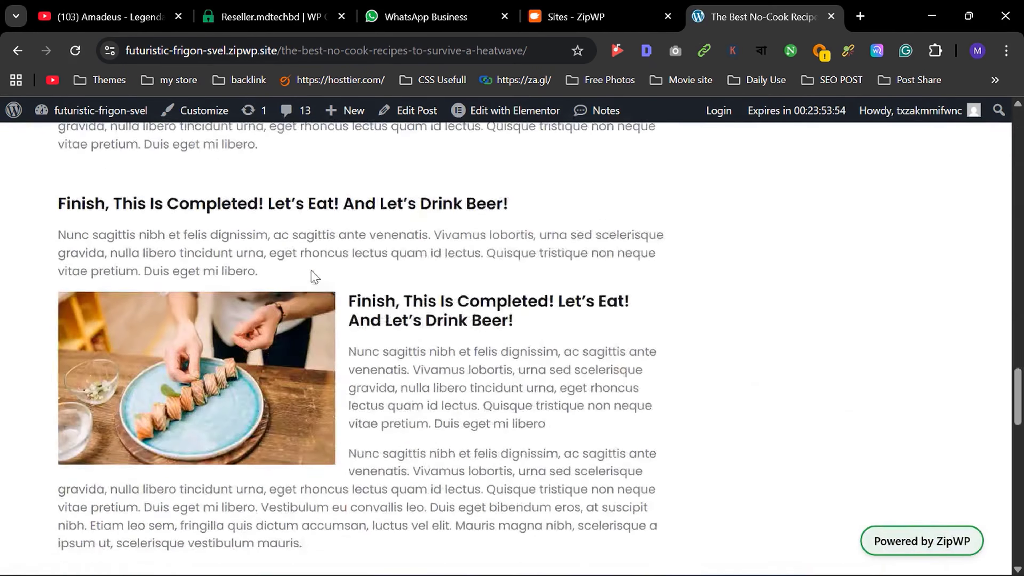
scroll(312, 273, "up", 15)
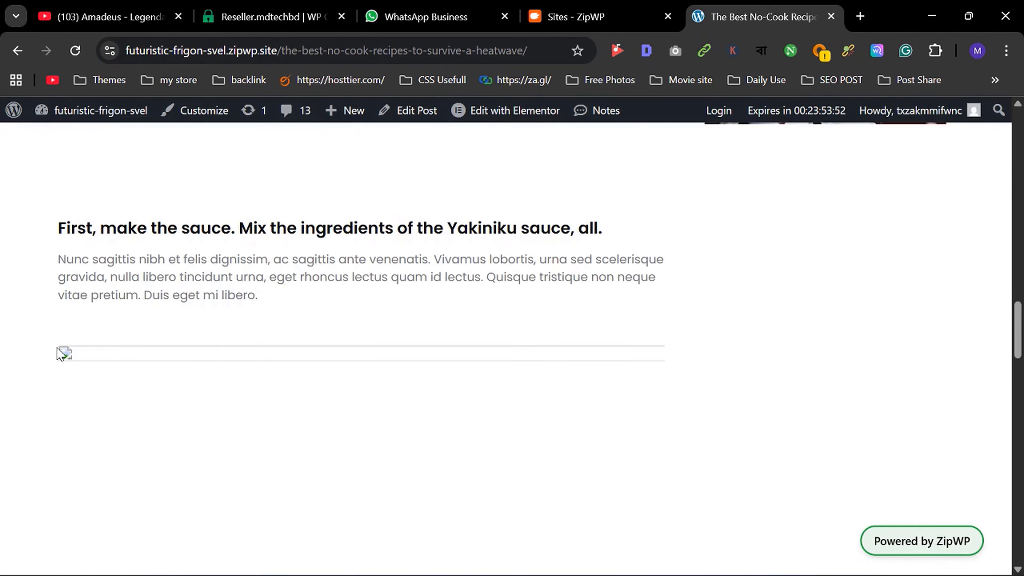
scroll(369, 301, "down", 15)
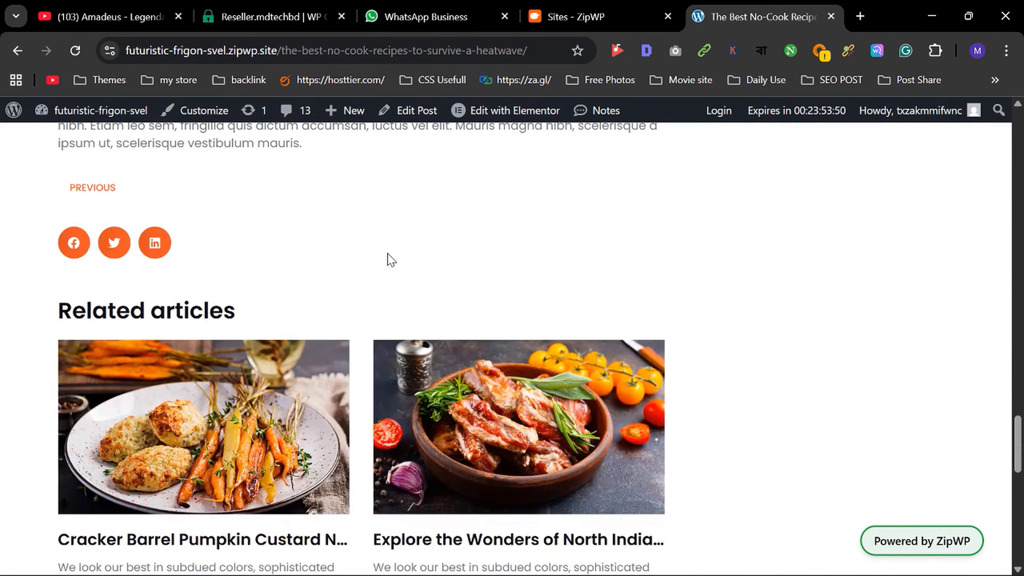
scroll(390, 259, "down", 5)
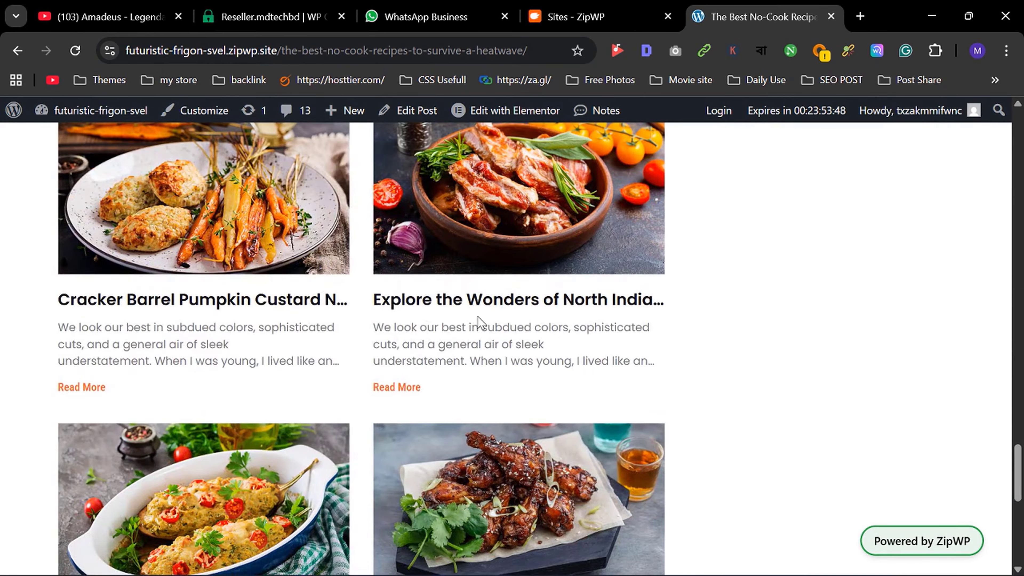
scroll(501, 314, "down", 5)
scroll(501, 313, "up", 15)
scroll(504, 312, "up", 20)
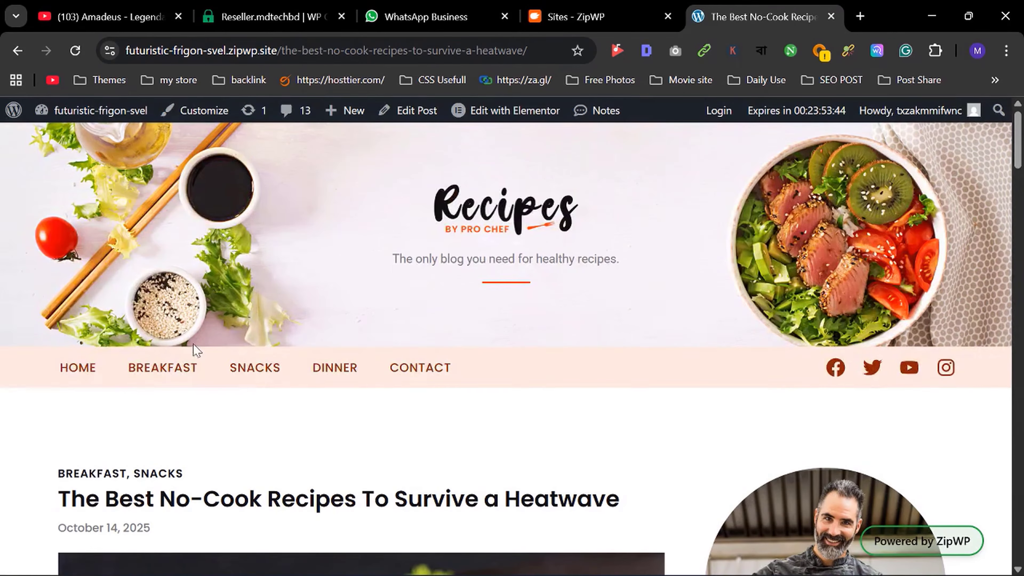
Step: Return to the blog's home page and highlight the tagline under the Recipes logo
left_click(80, 367)
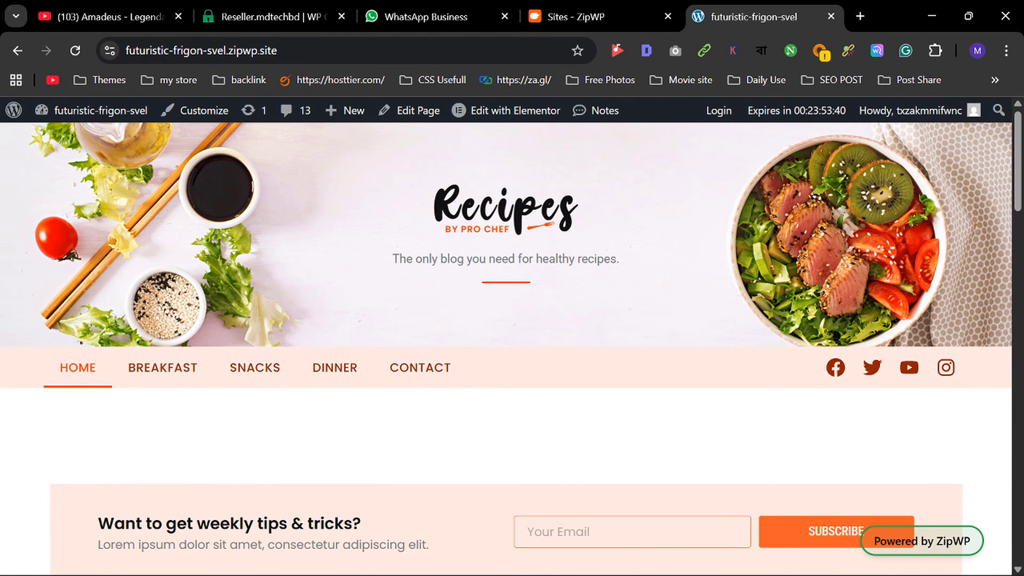
triple_click(556, 258)
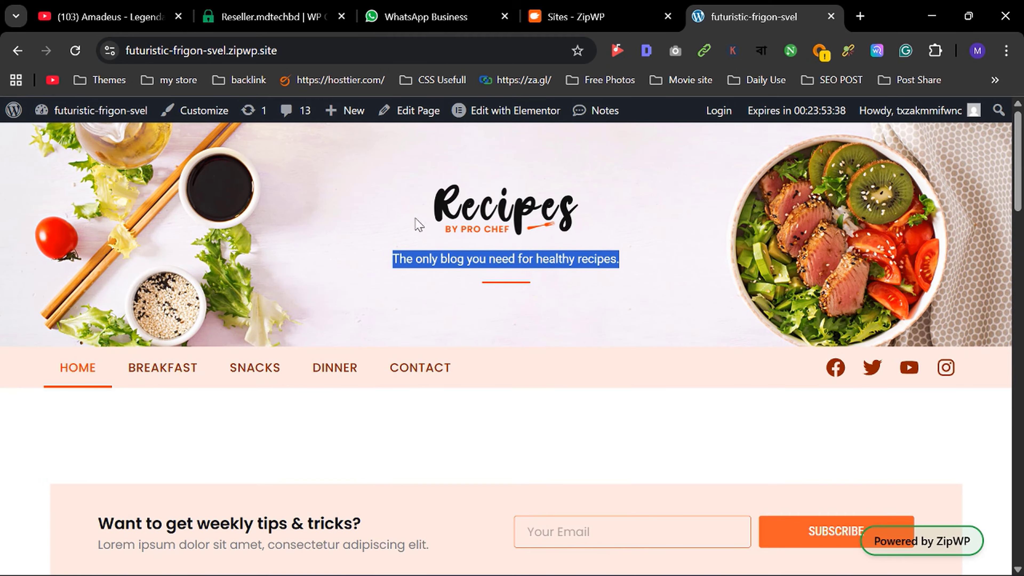
scroll(419, 242, "down", 2)
Step: Review the Contact page's details and message form, and go back to the home page
left_click(420, 293)
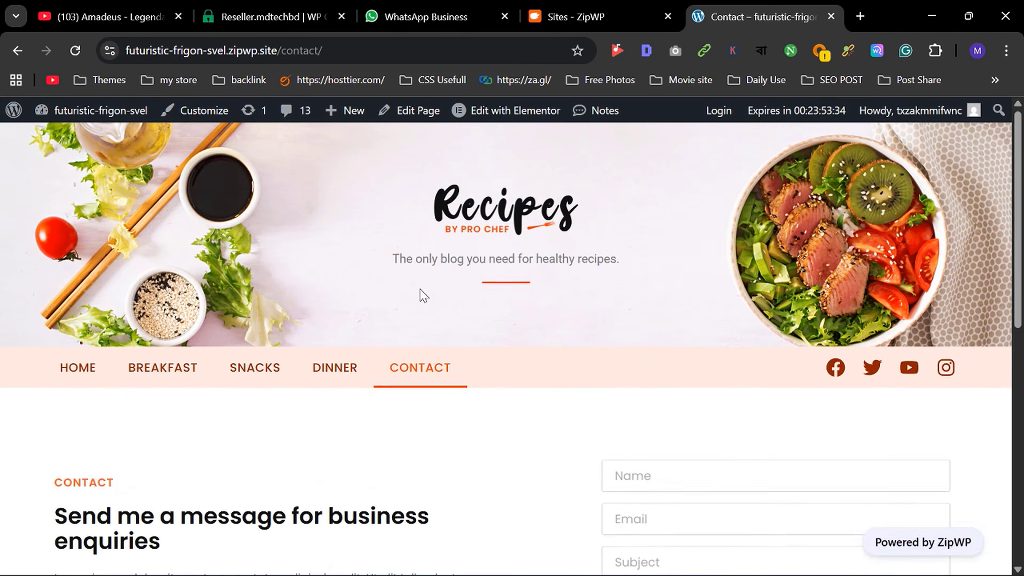
scroll(712, 268, "down", 5)
scroll(290, 321, "down", 3)
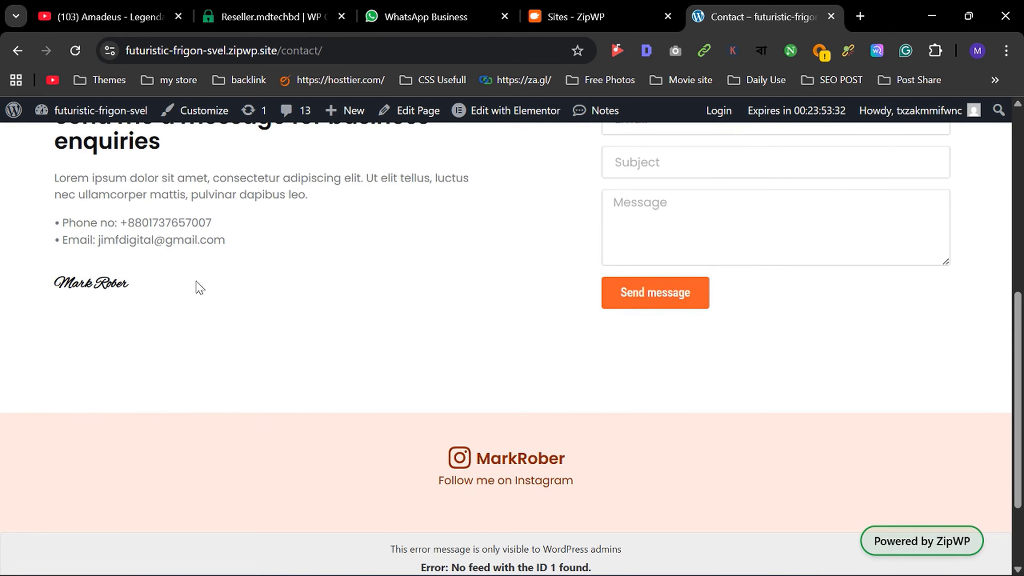
scroll(413, 258, "up", 8)
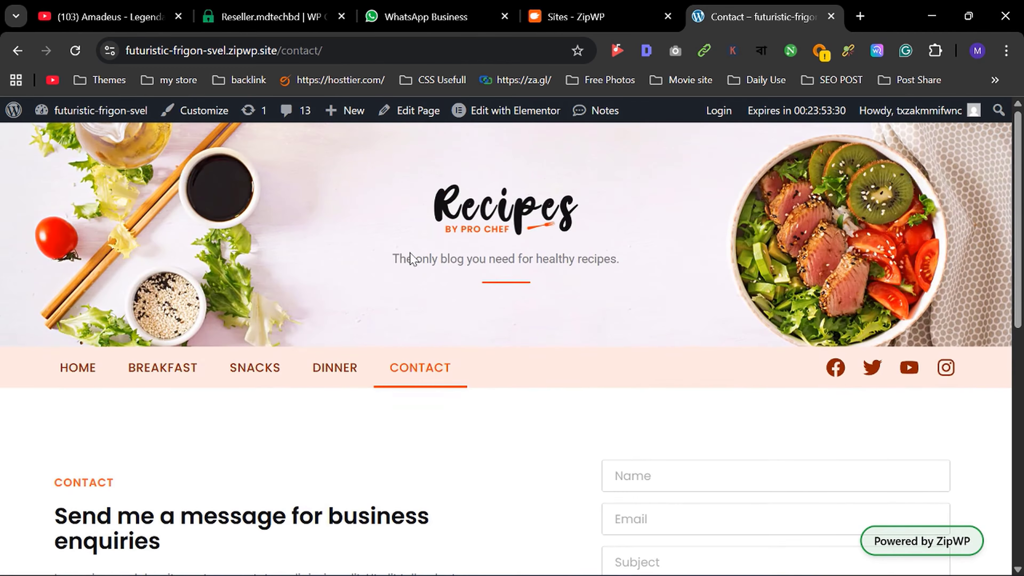
left_click(18, 51)
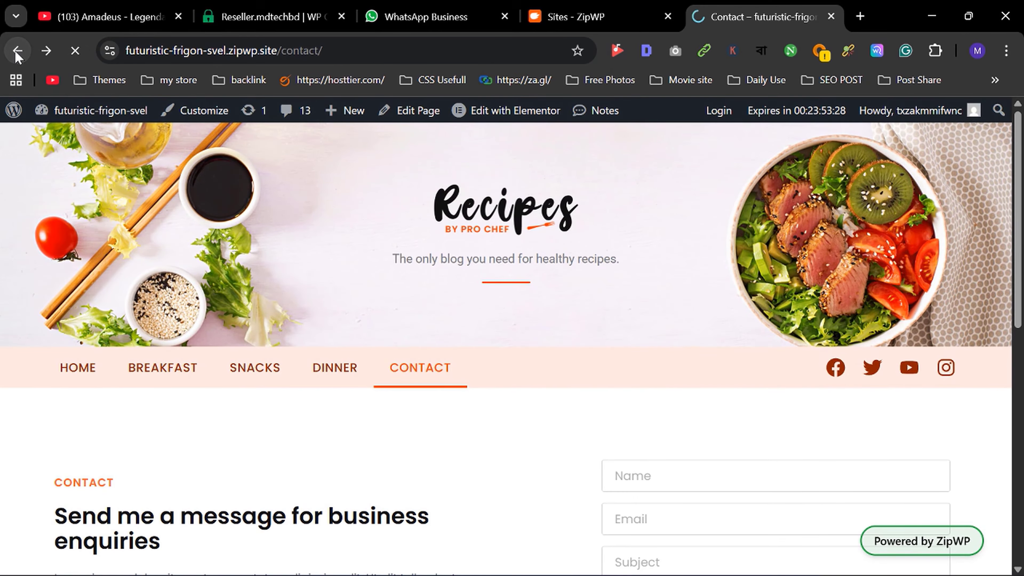
scroll(645, 246, "up", 2)
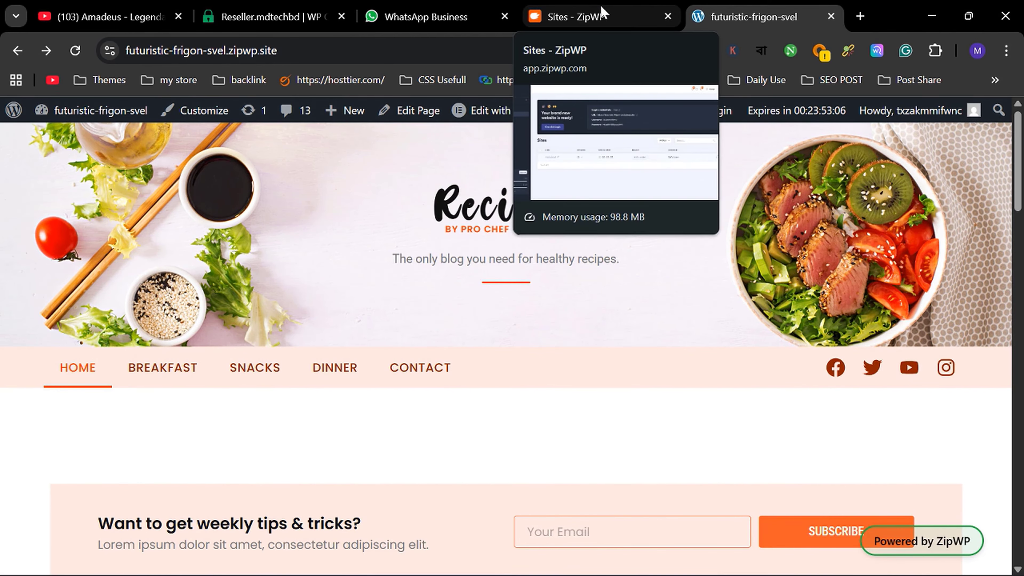
Step: Switch to ZipWP's Sites page and create a new blank, non-multisite website without a title
left_click_drag(589, 17, 770, 16)
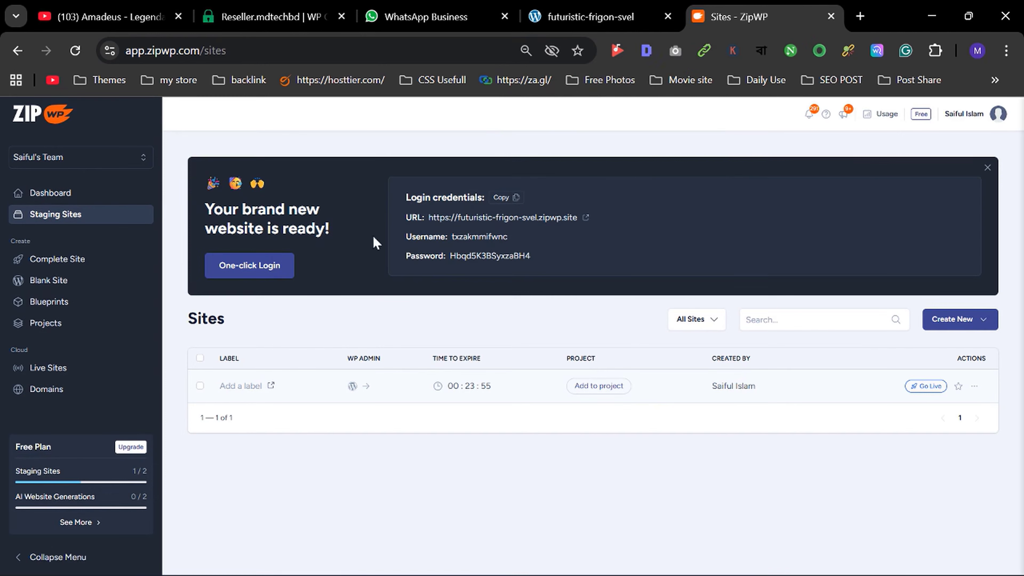
left_click(953, 325)
left_click(941, 350)
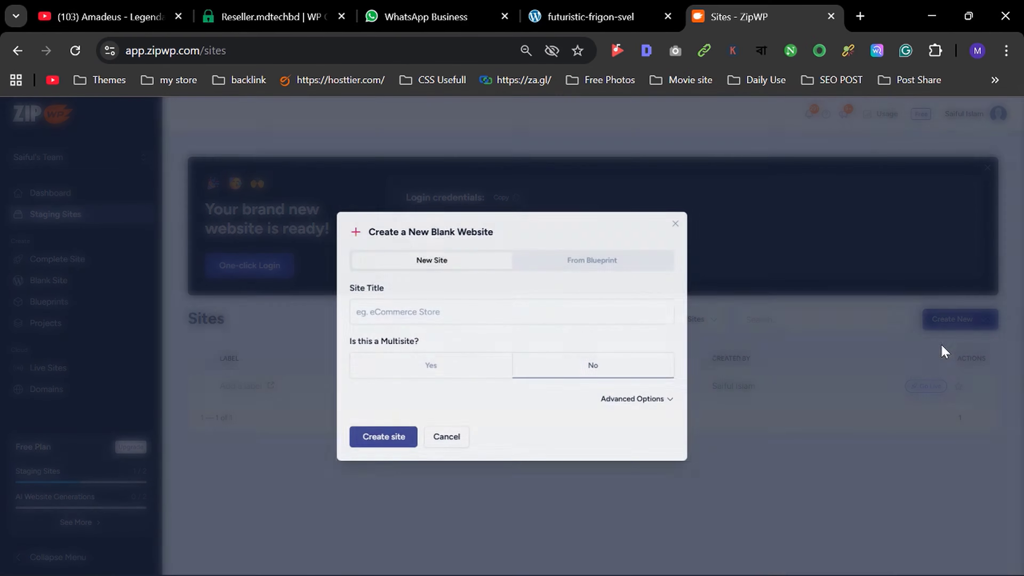
left_click(373, 444)
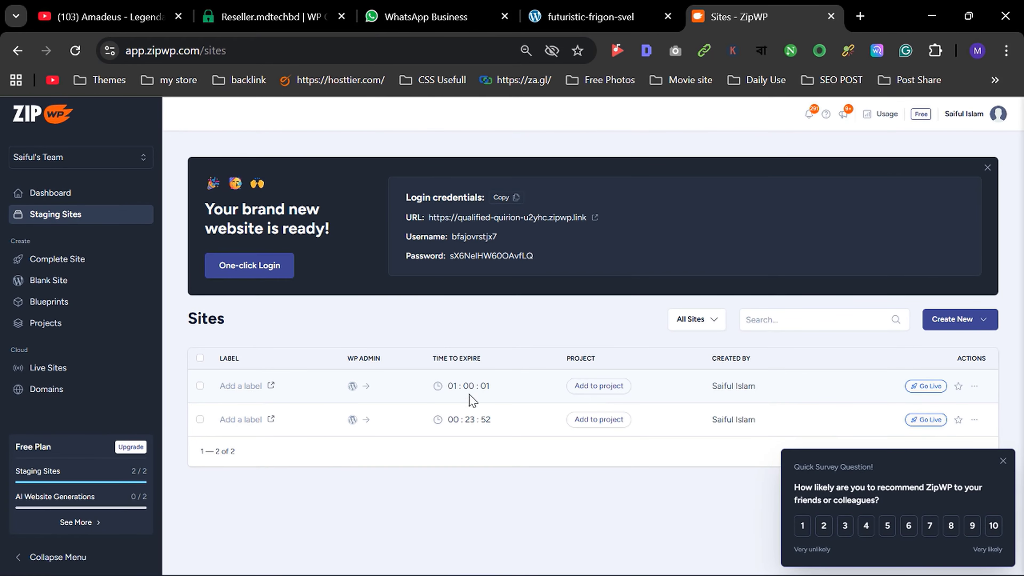
Step: Open the WordPress admin of the newly created site and view its installed Twenty Twenty-Four theme's details
left_click(364, 388)
mouse_move(149, 358)
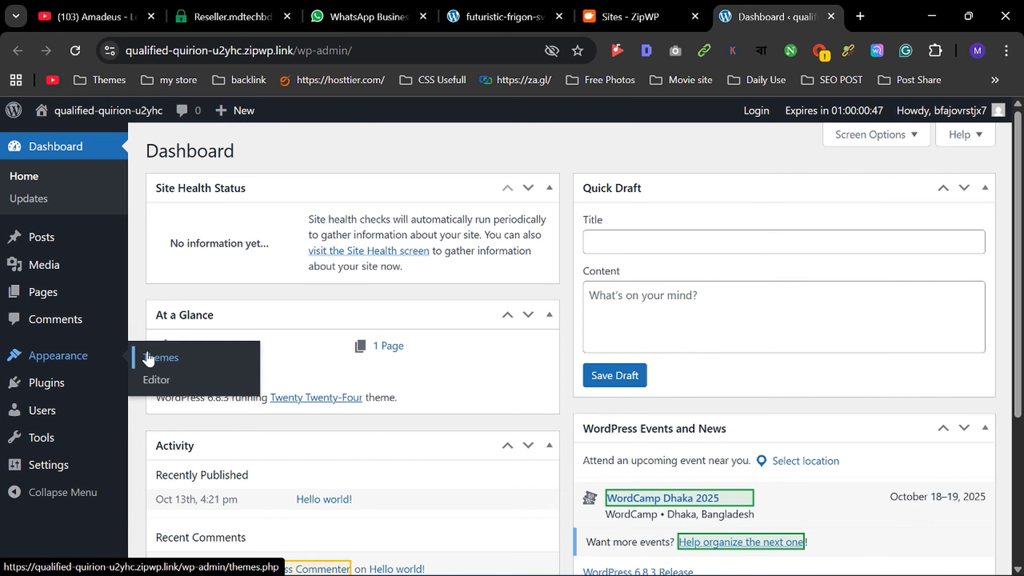
left_click(150, 358)
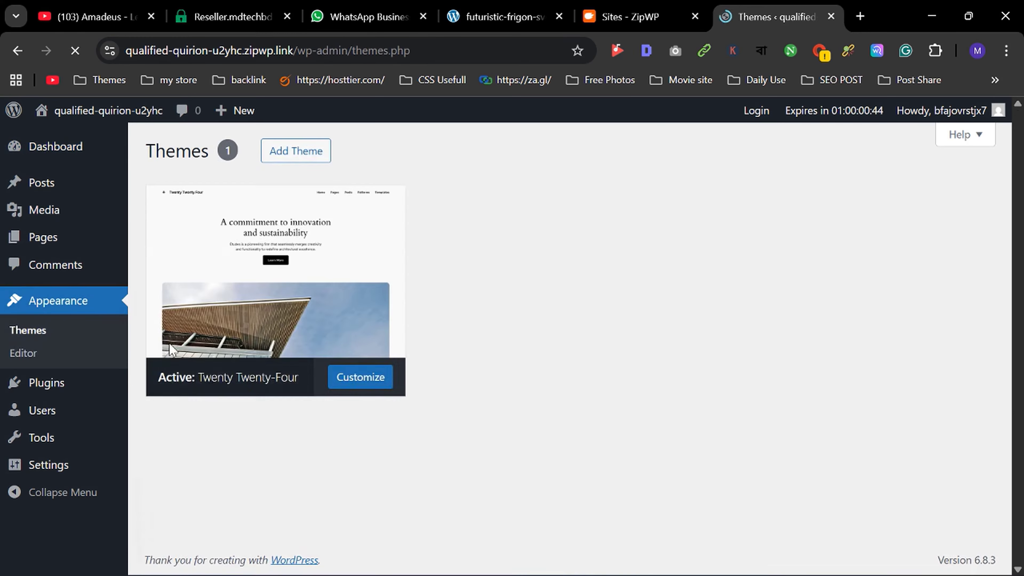
left_click(168, 343)
scroll(314, 222, "down", 5)
scroll(313, 221, "up", 5)
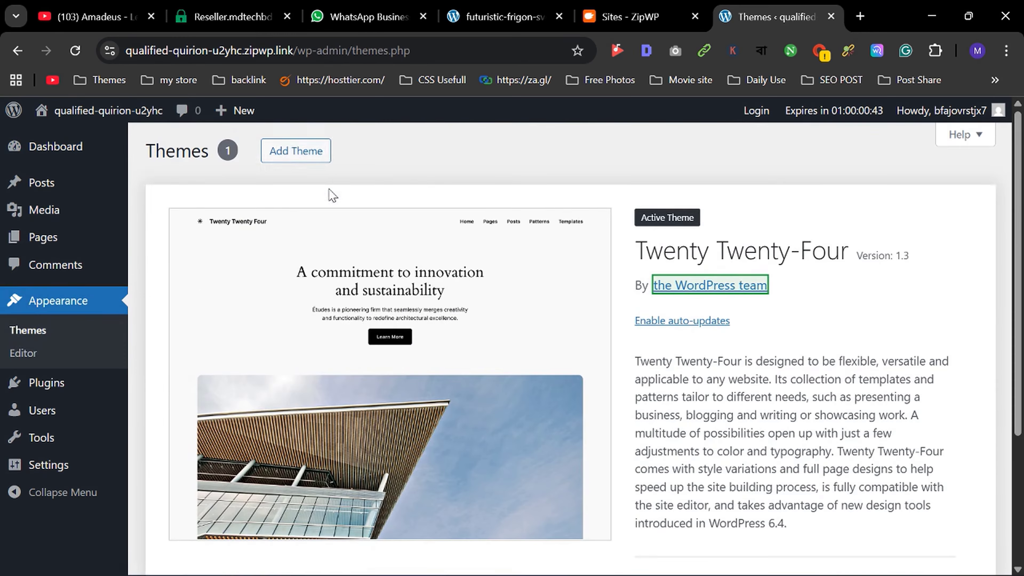
Step: Install the Hello Elementor theme from the popular themes and activate it
left_click(297, 154)
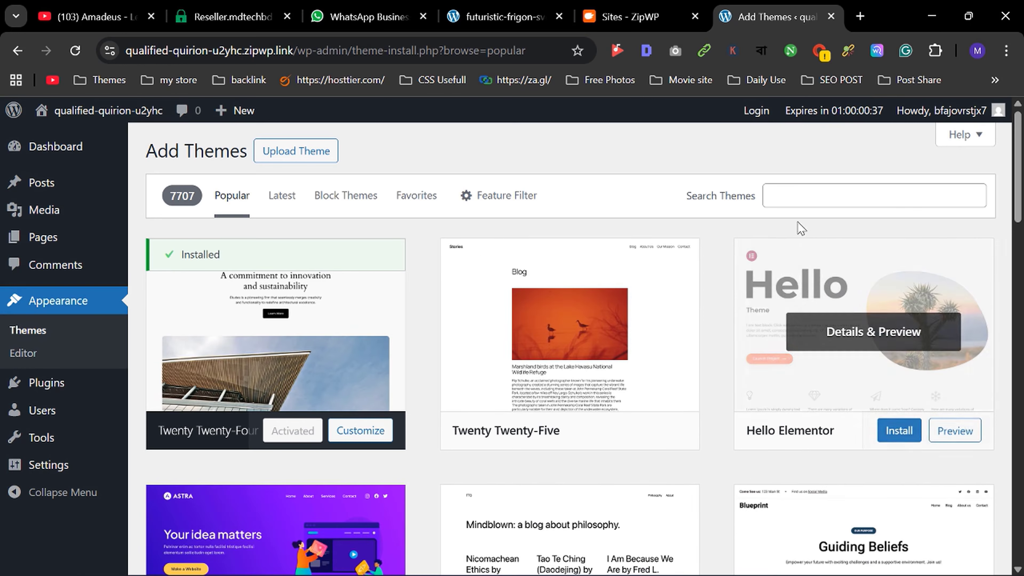
left_click(802, 196)
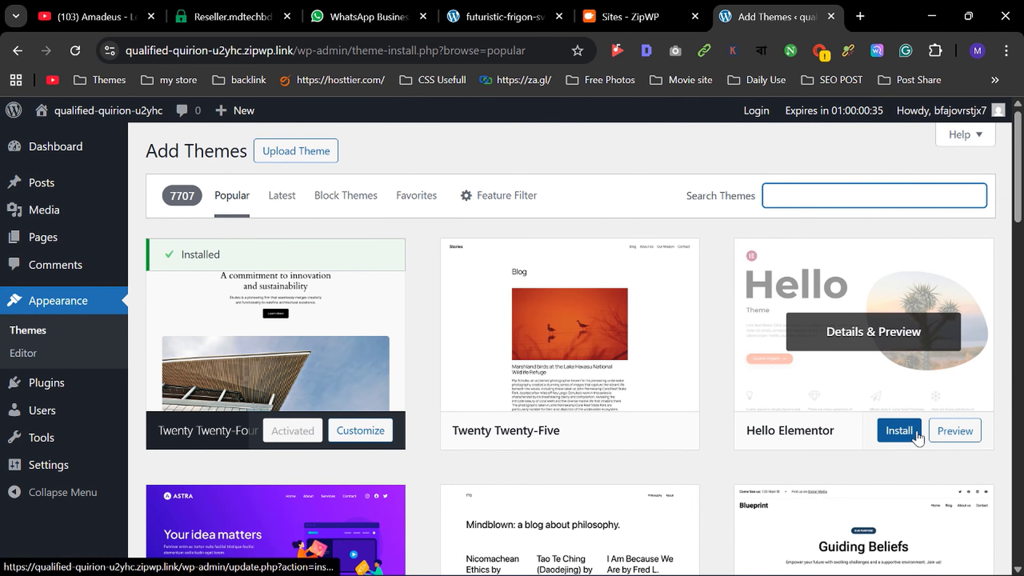
left_click(900, 430)
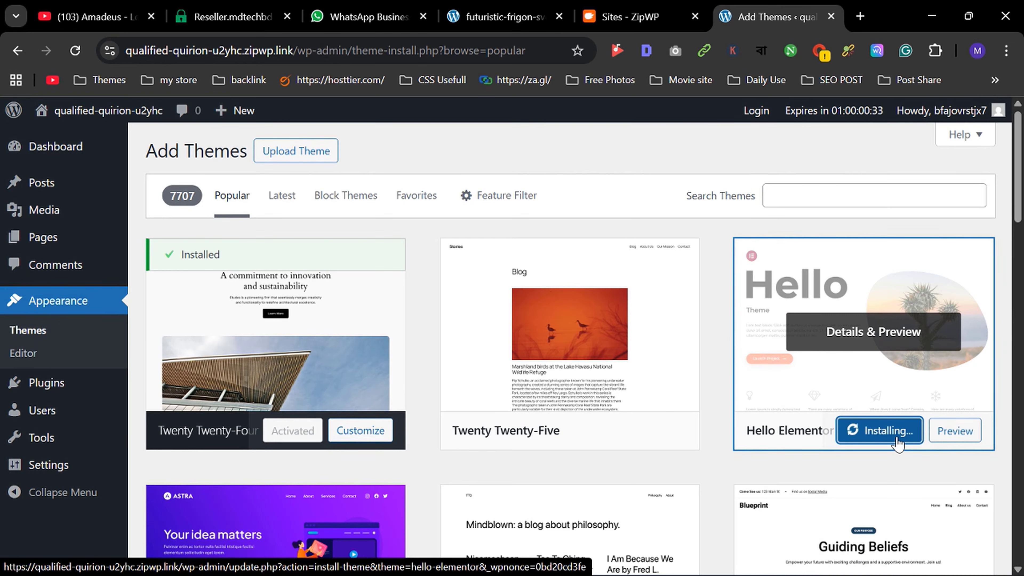
left_click(867, 443)
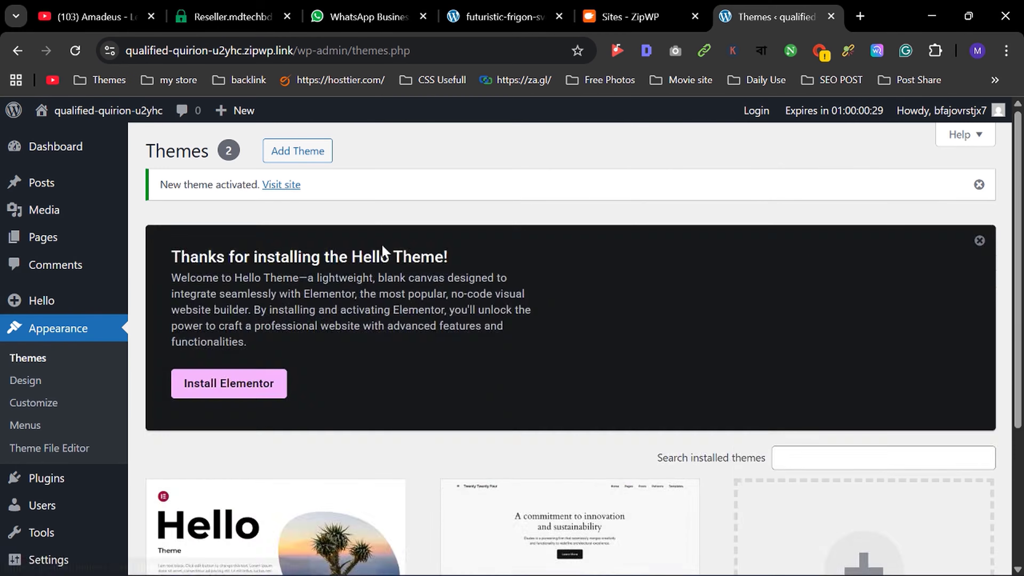
Step: Search for "elementor" among the plugins to add and bring the Elementor Website Builder plugin into view
scroll(770, 418, "down", 5)
mouse_move(64, 263)
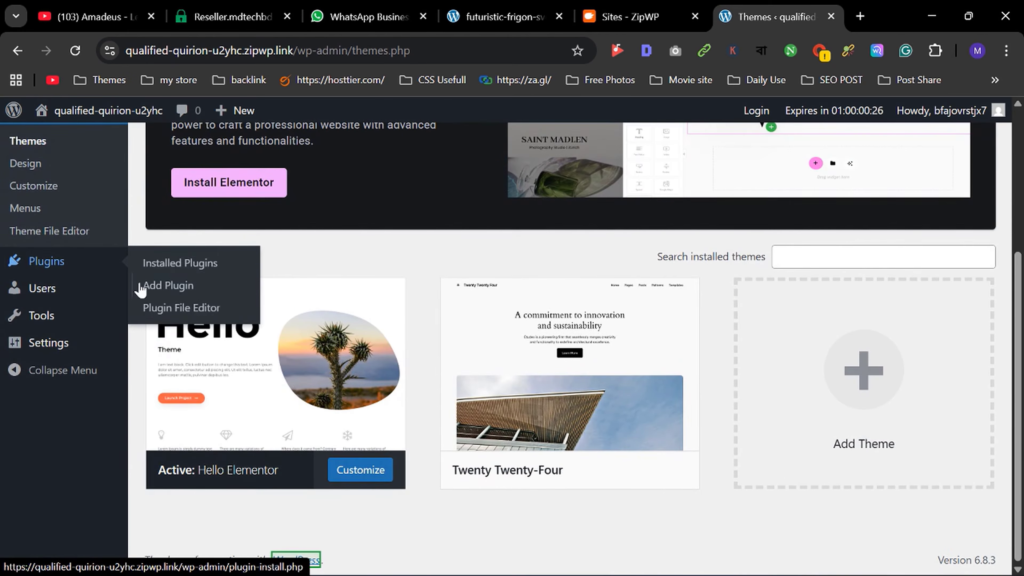
left_click(153, 288)
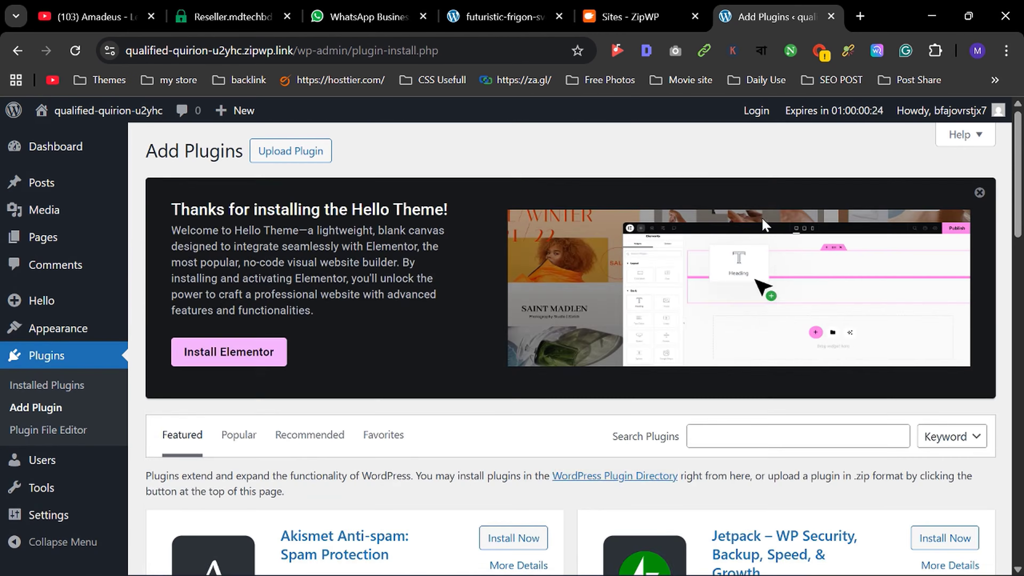
scroll(758, 311, "down", 2)
left_click(766, 276)
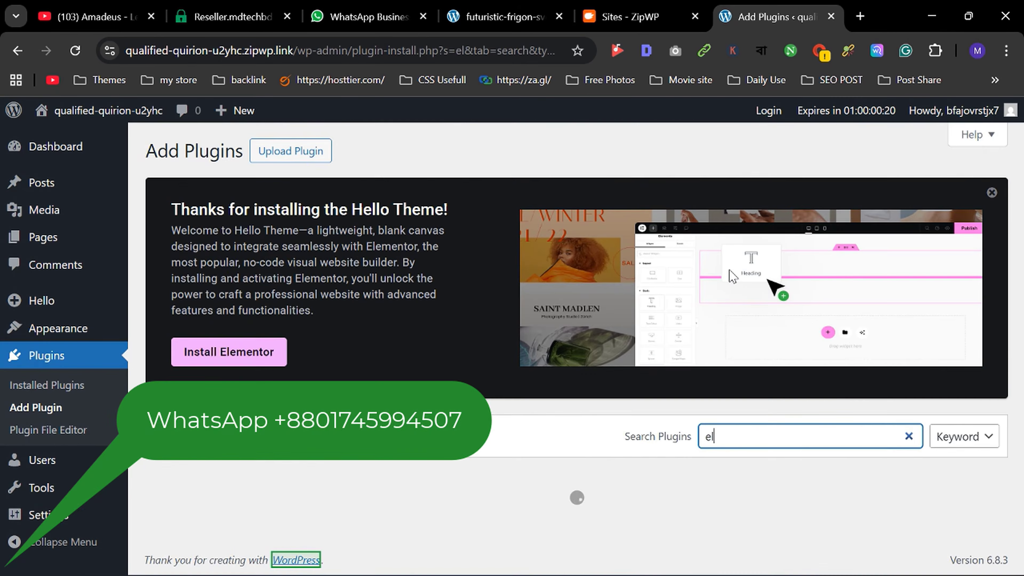
type("elementor")
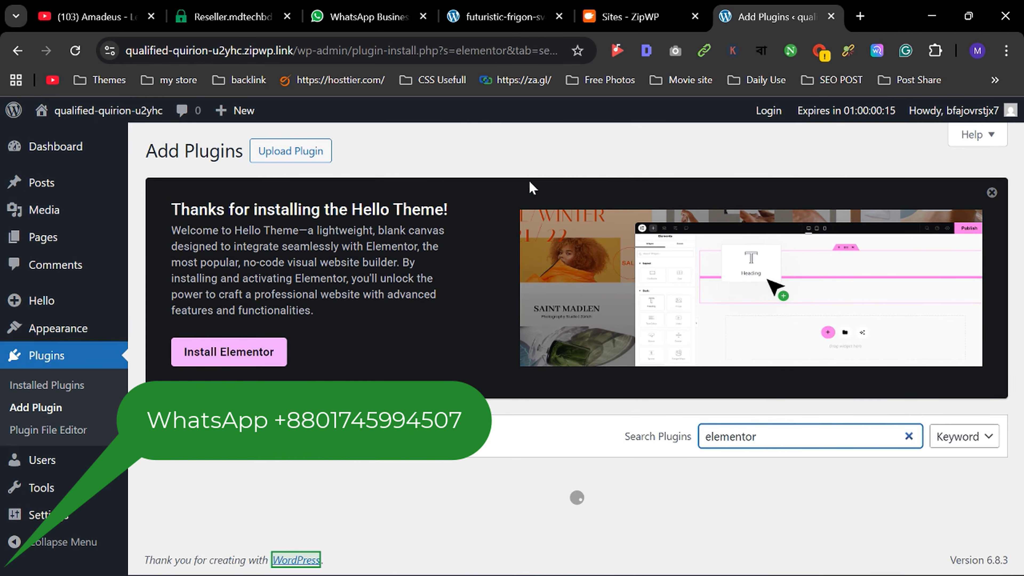
scroll(510, 363, "down", 4)
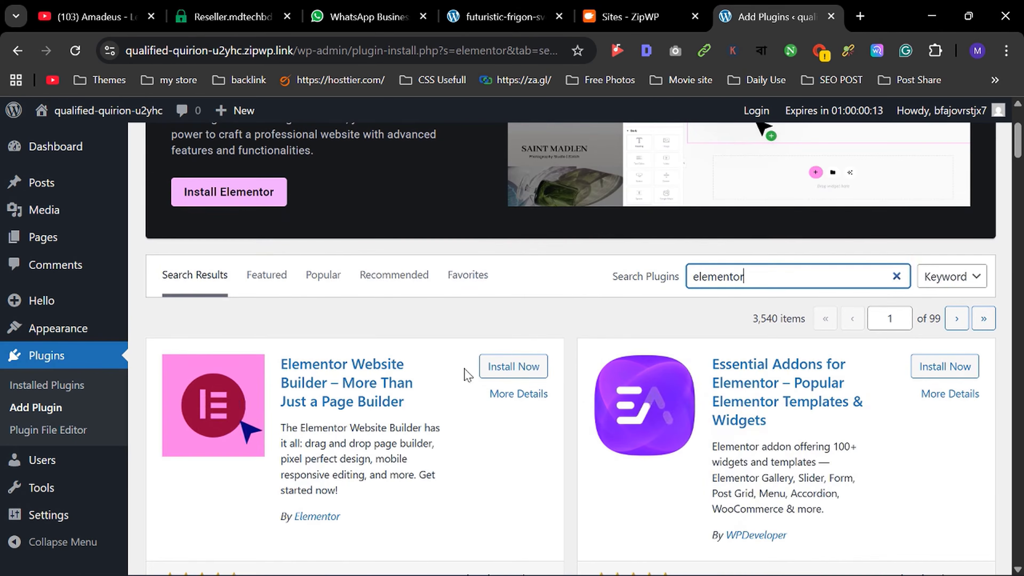
Step: Install and activate the Elementor Website Builder plugin, and close its account setup wizard
left_click(510, 367)
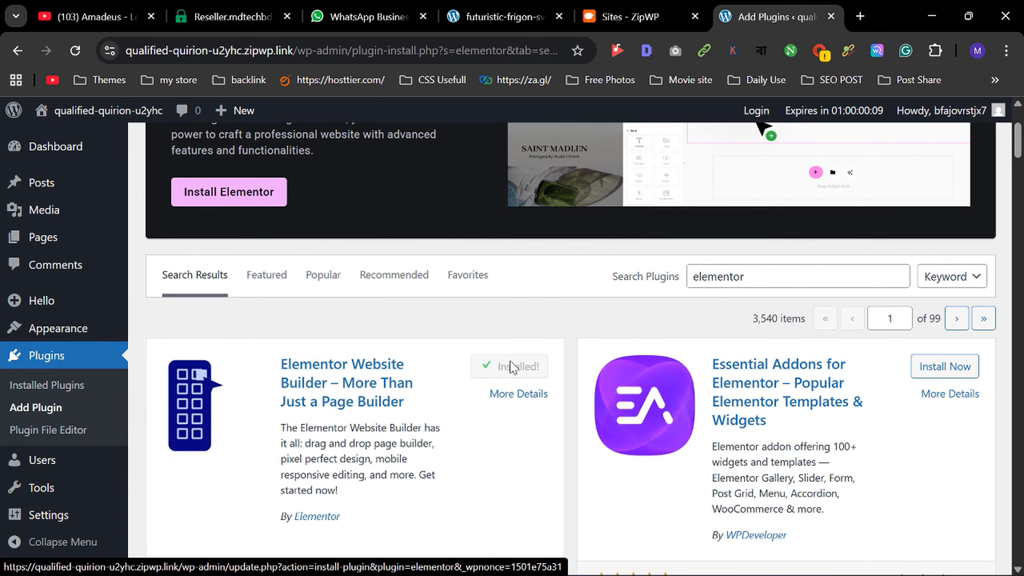
left_click(512, 377)
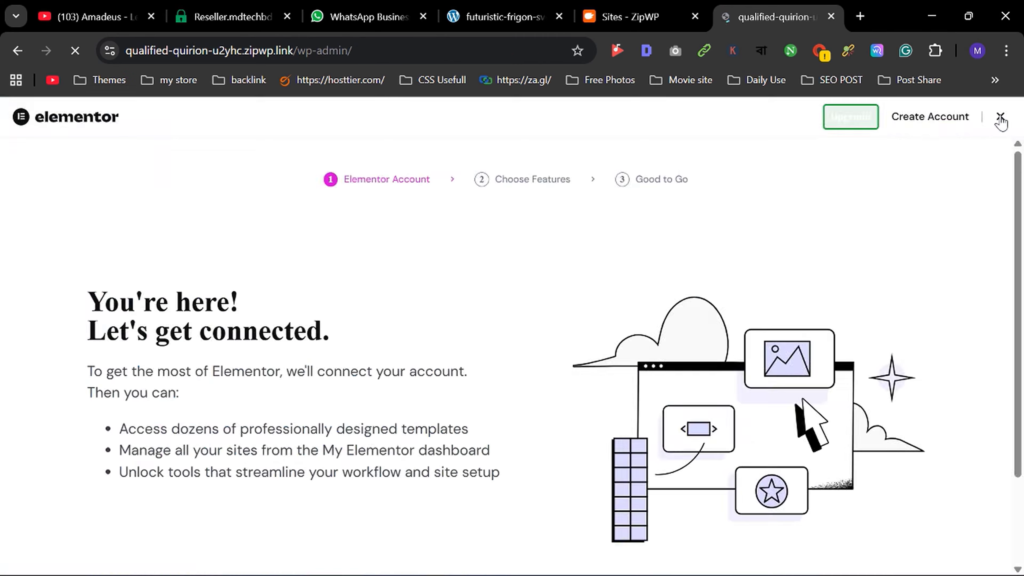
left_click(1001, 118)
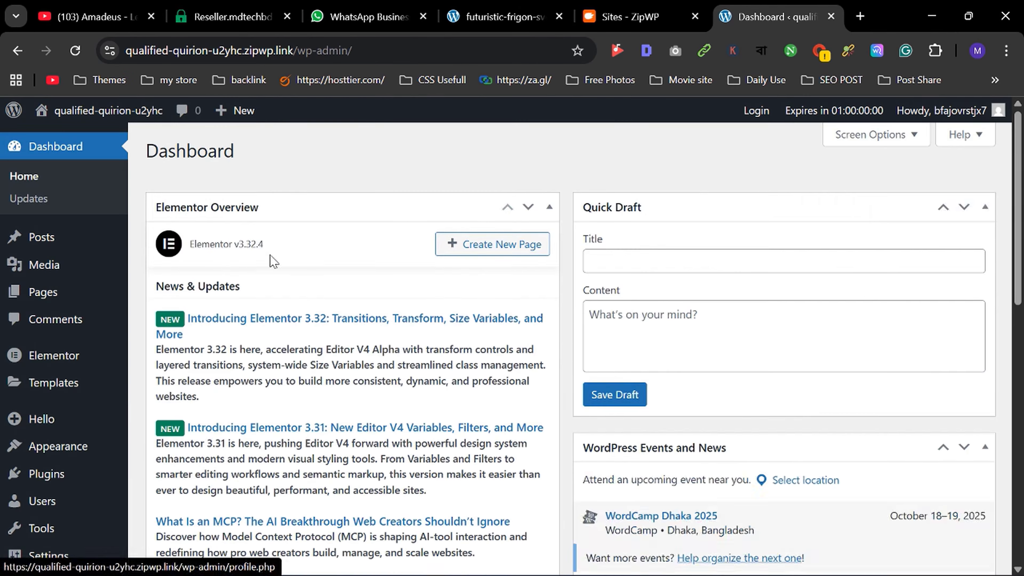
Step: Open the WordPress page for adding another plugin
scroll(133, 325, "down", 2)
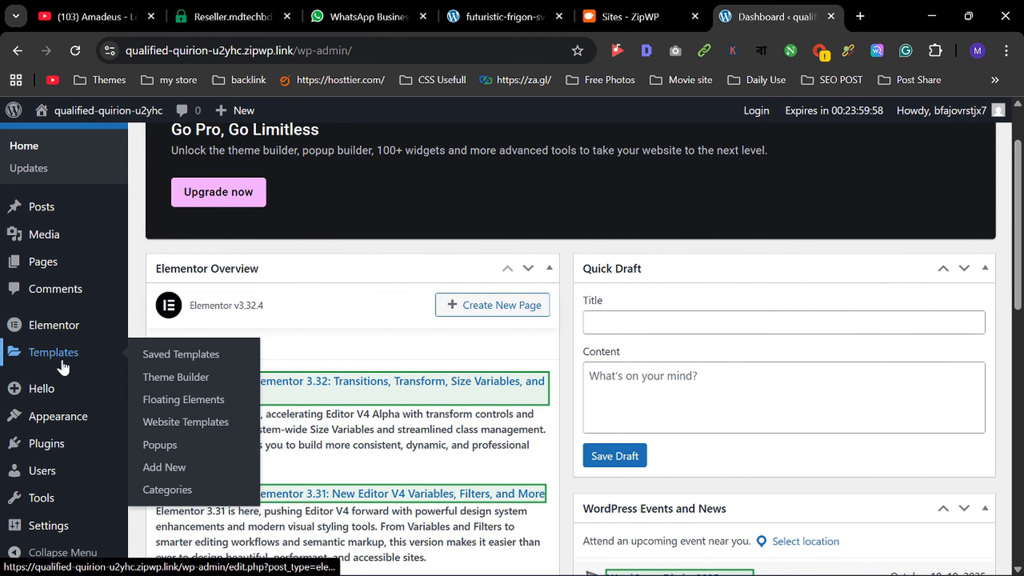
mouse_move(54, 446)
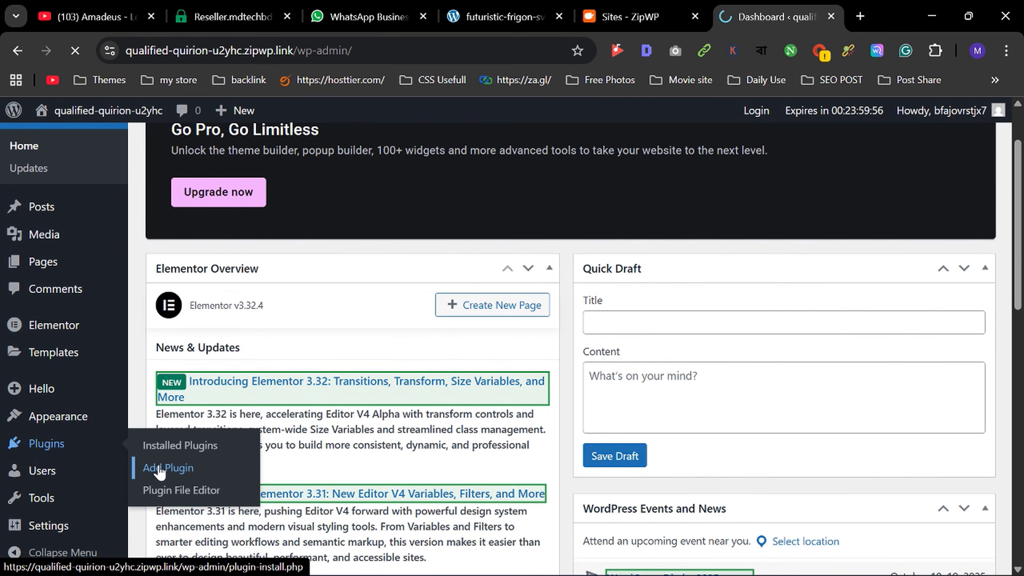
left_click(160, 469)
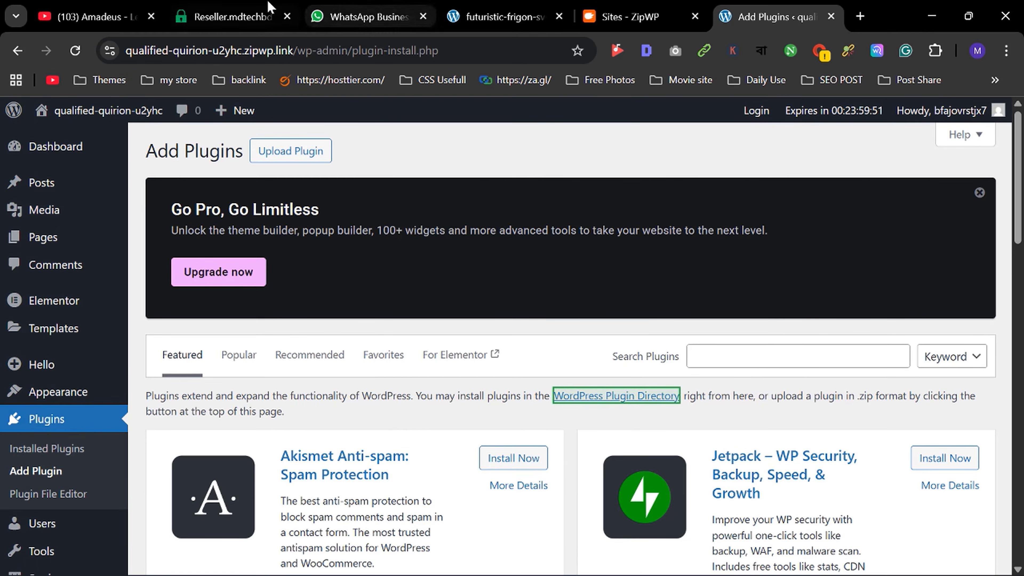
Step: View the Elementor PRO license product on the reseller.mdtechbd.com site, examining its title, price and included features
left_click(237, 16)
scroll(355, 245, "down", 10)
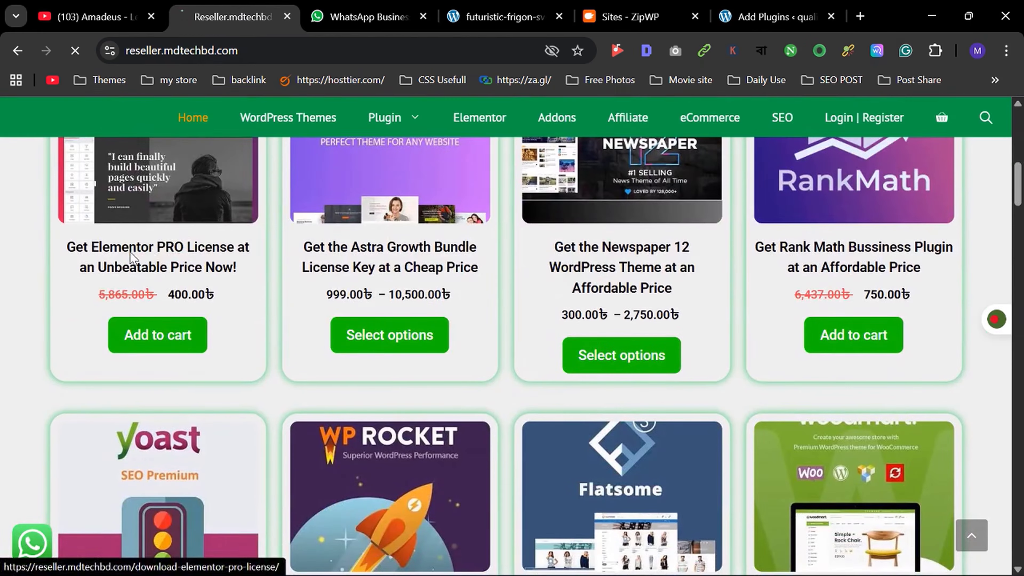
left_click(182, 242)
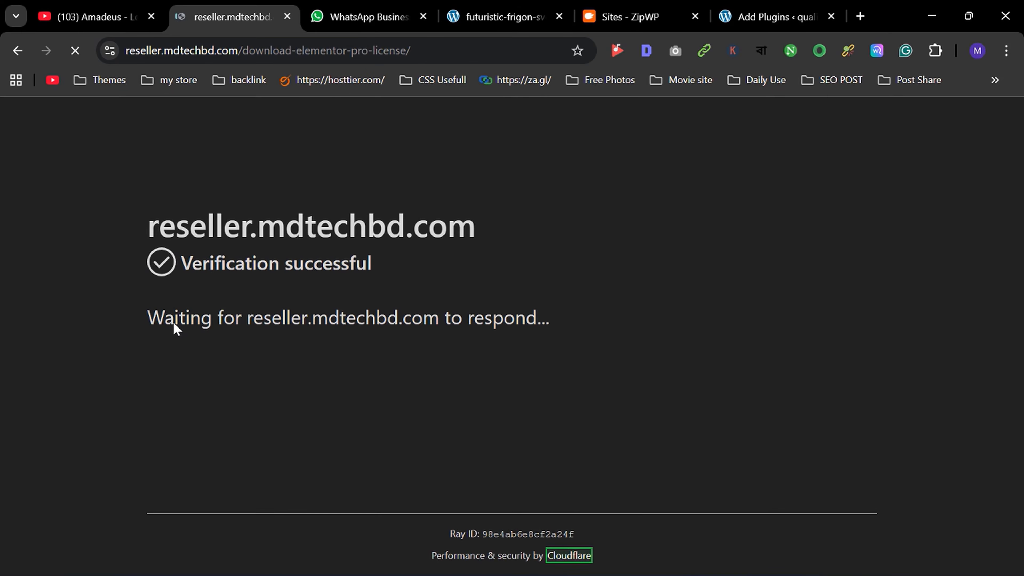
scroll(577, 321, "down", 2)
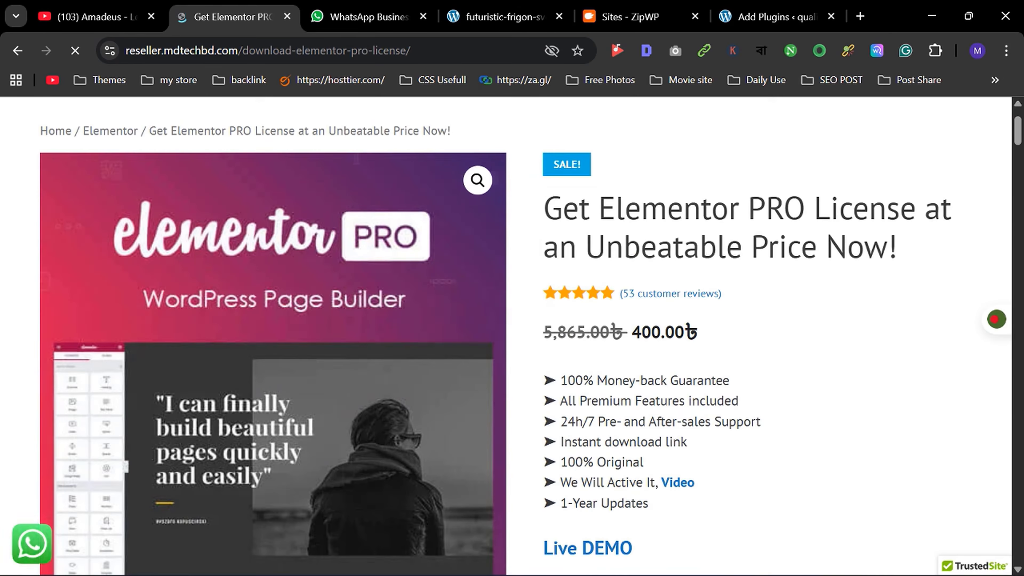
triple_click(915, 263)
scroll(914, 263, "down", 4)
scroll(914, 263, "up", 6)
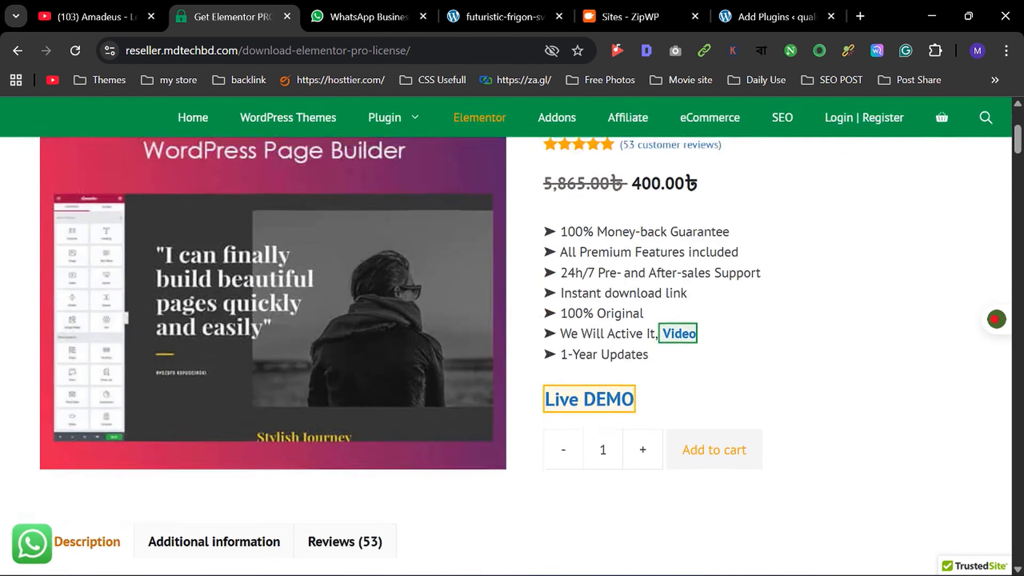
left_click(665, 326)
double_click(665, 326)
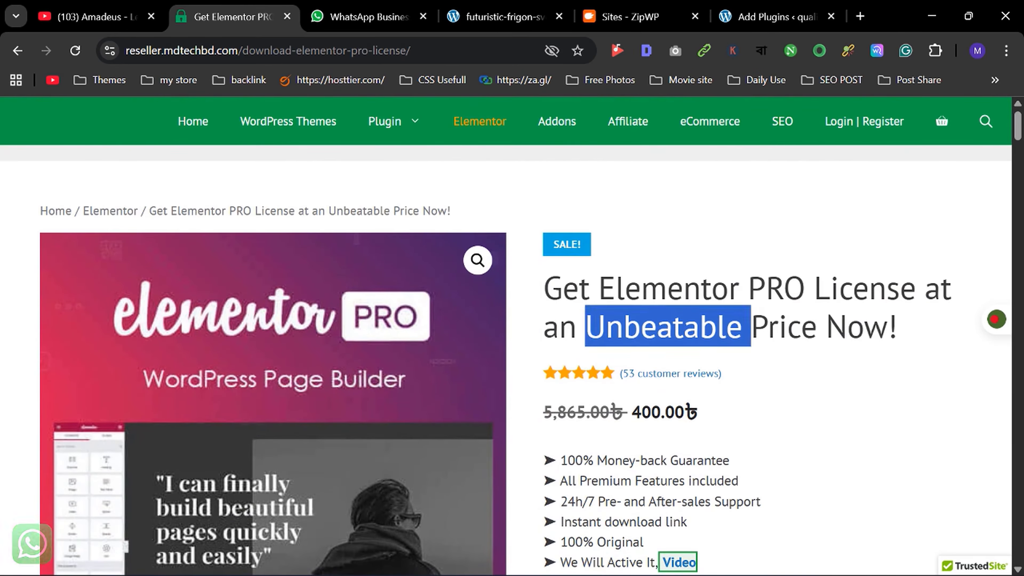
triple_click(665, 326)
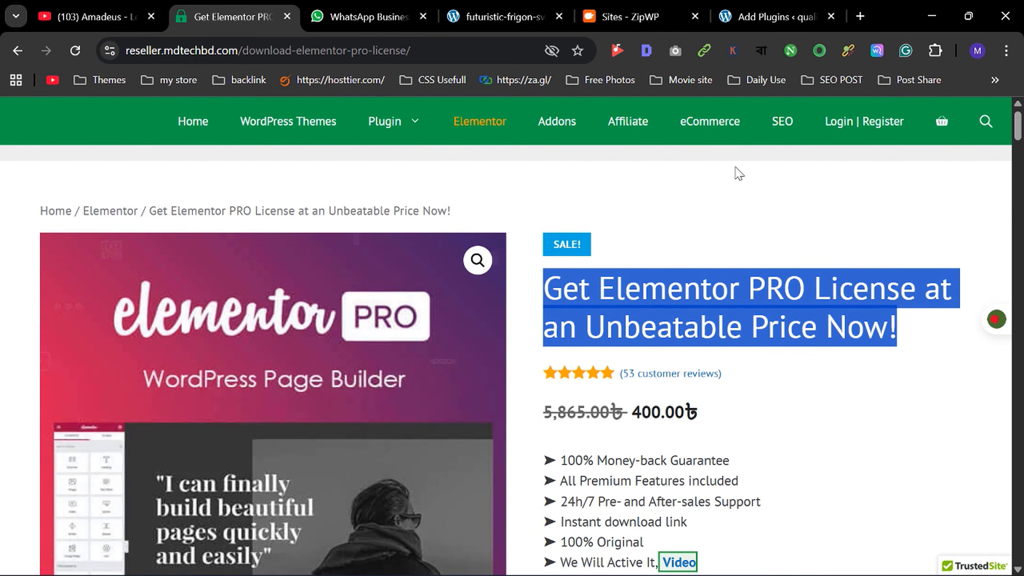
Step: Return to the WordPress plugin page, upload the elementor-pro ZIP file, install it and activate the plugin
left_click(770, 9)
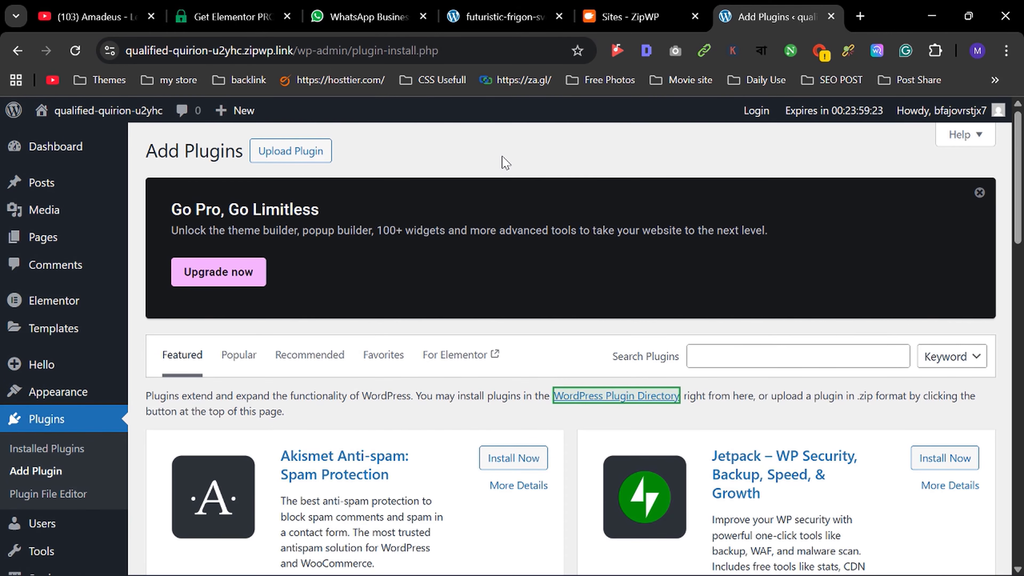
left_click(314, 150)
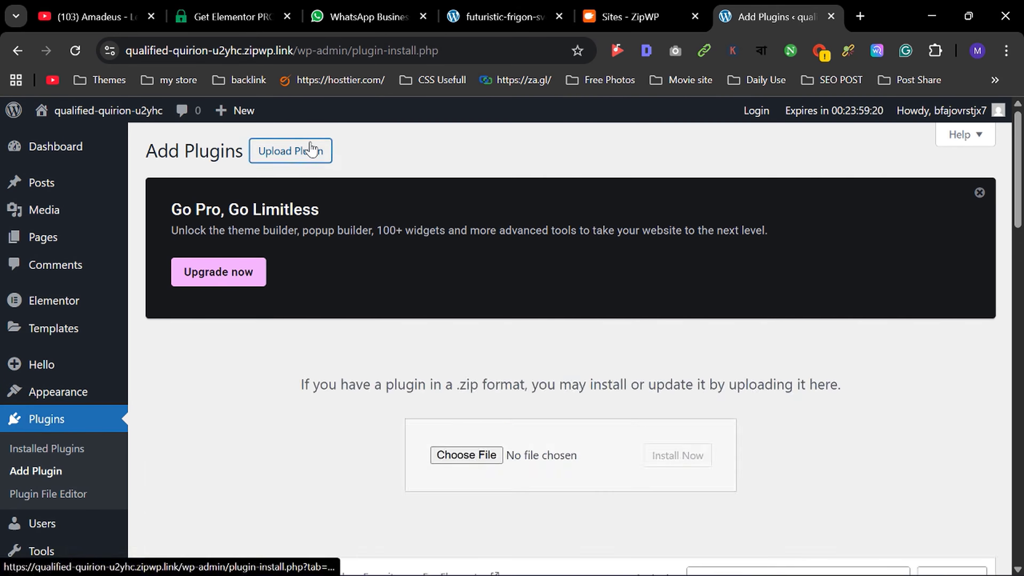
scroll(444, 283, "down", 3)
left_click(464, 297)
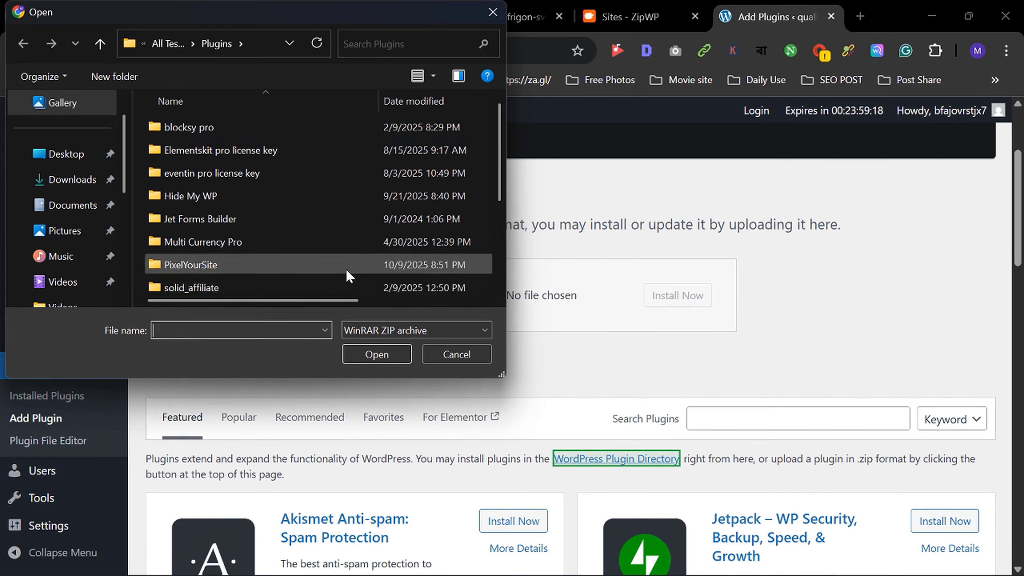
scroll(323, 263, "down", 2)
left_click(225, 284)
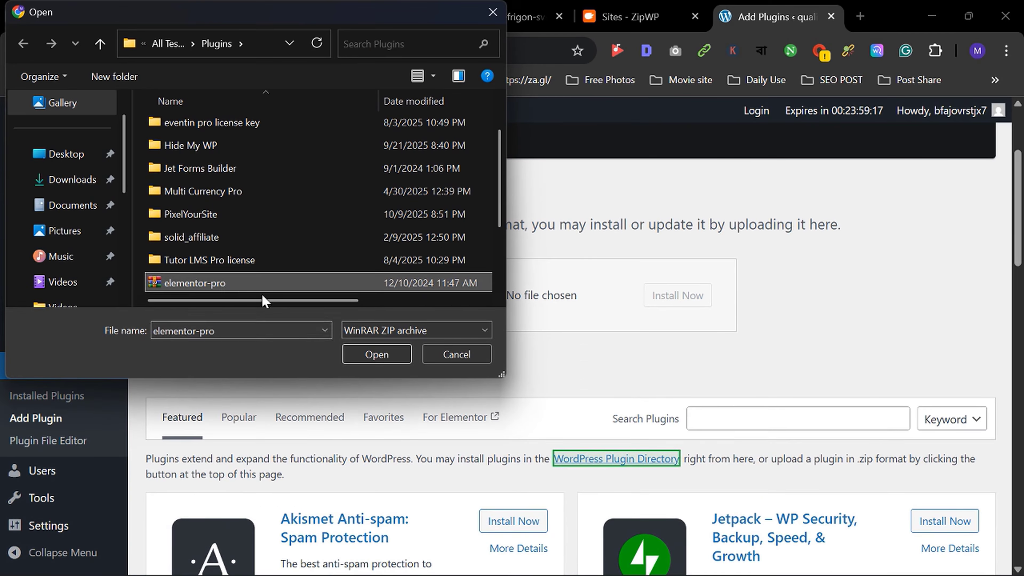
left_click(375, 354)
left_click(688, 302)
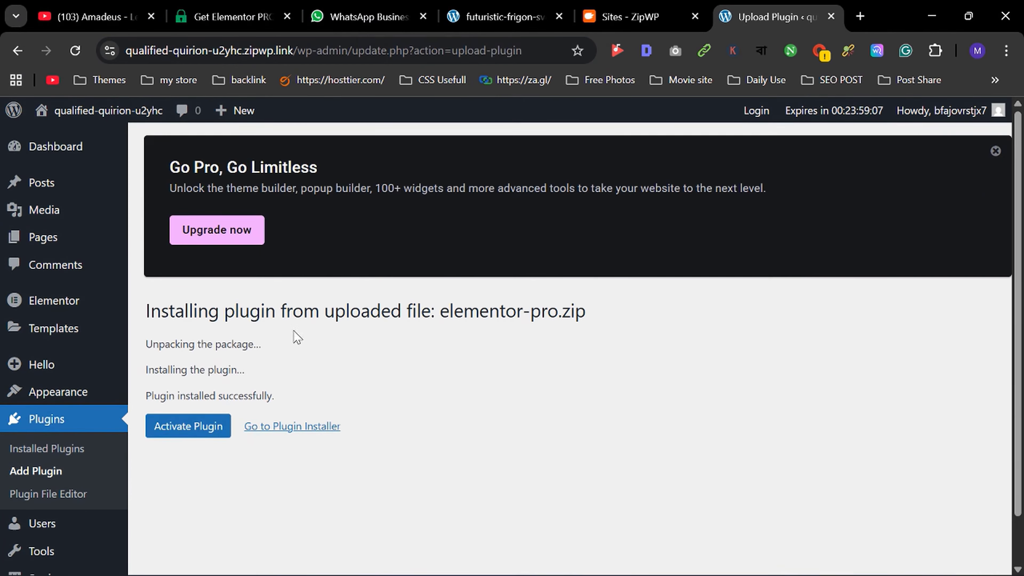
scroll(297, 330, "down", 2)
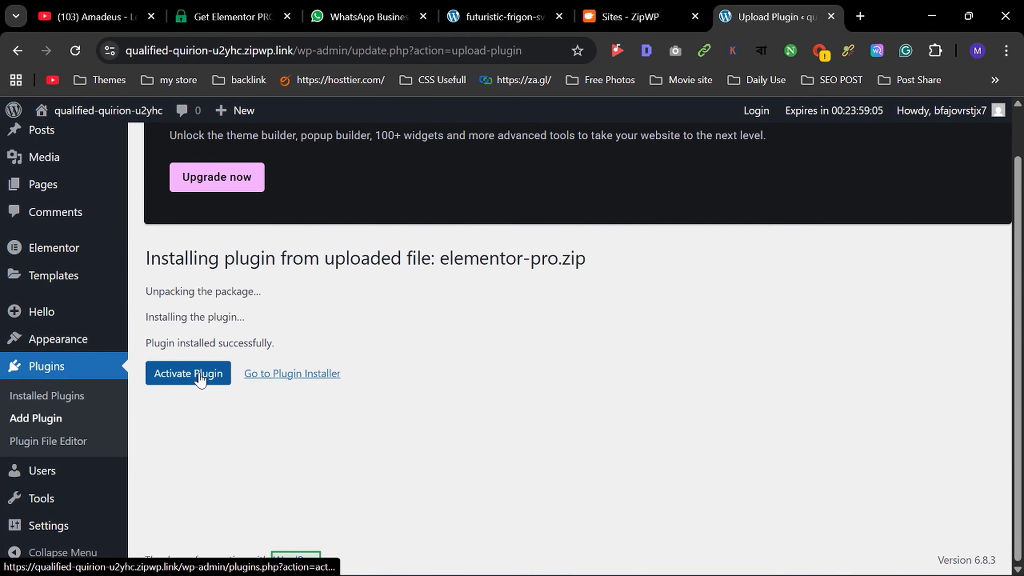
left_click(182, 381)
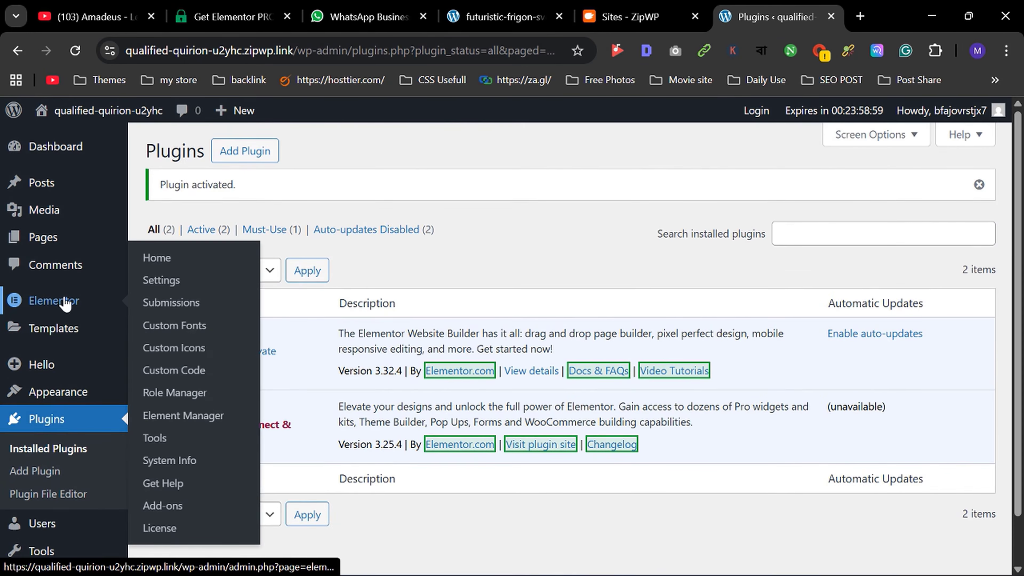
Step: Open Elementor's license settings and load the page's manual license key form by editing its web address
mouse_move(59, 300)
left_click(161, 529)
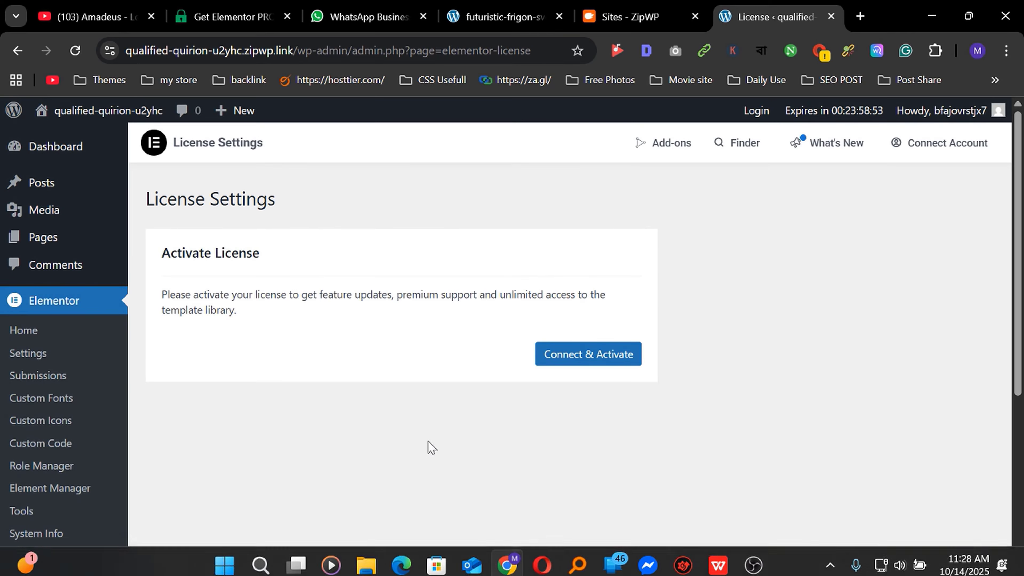
key("ctrl+l")
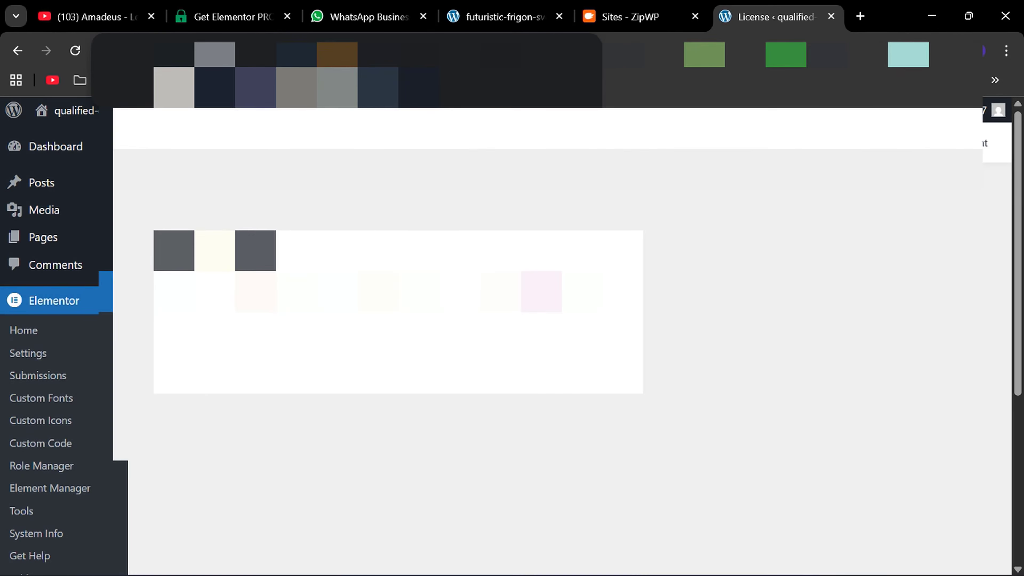
left_click(850, 50)
left_click(686, 238)
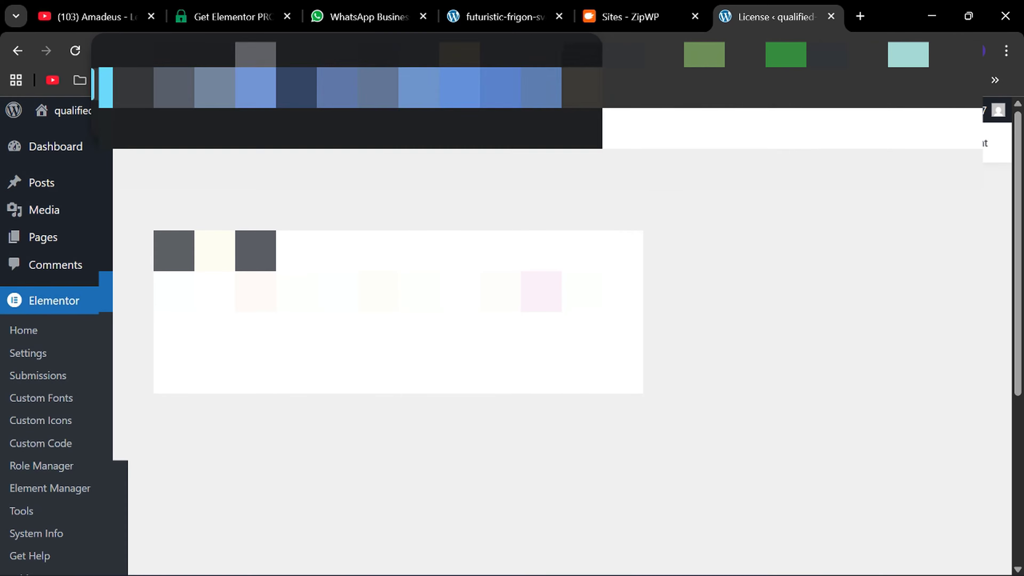
key("Return")
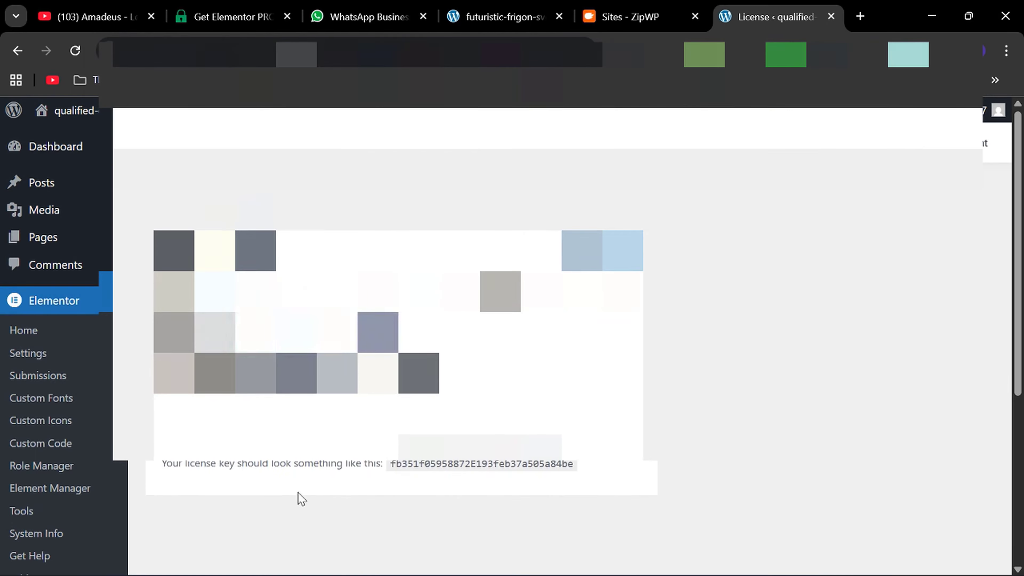
Step: Paste the Elementor Pro license key from the clipboard history, submit it and check the license page
key("super+v")
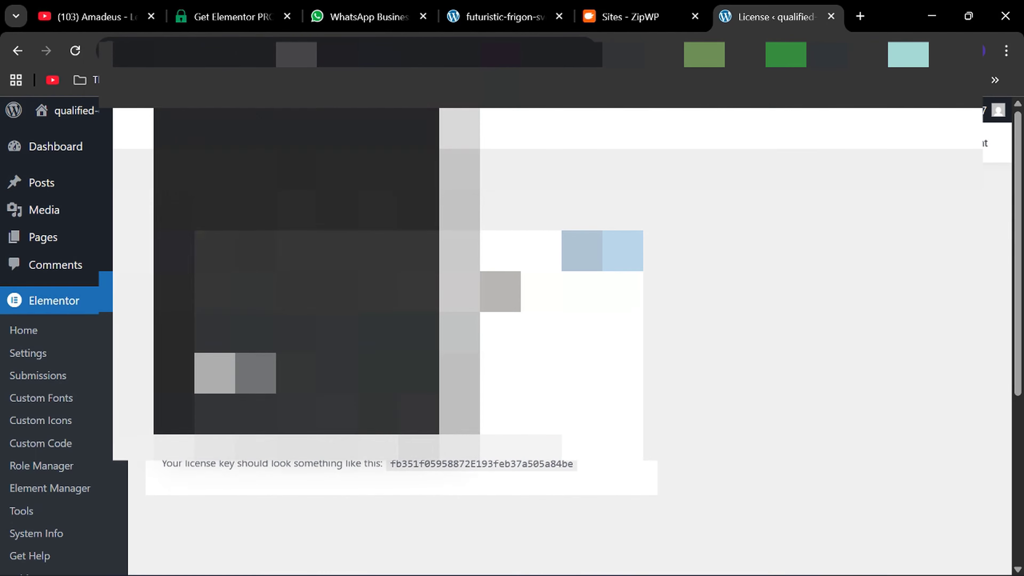
key("Return")
key("Return")
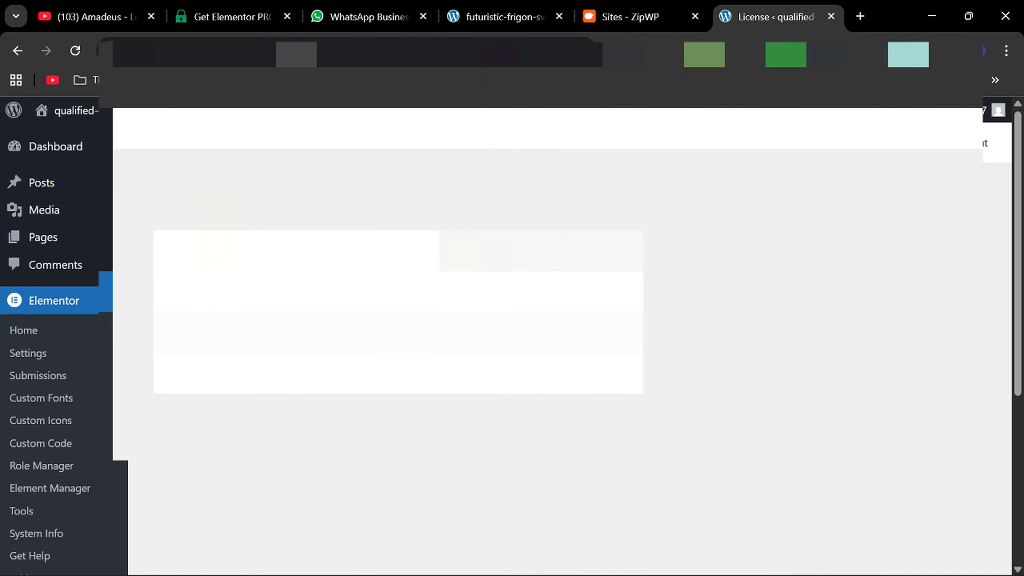
scroll(184, 383, "down", 5)
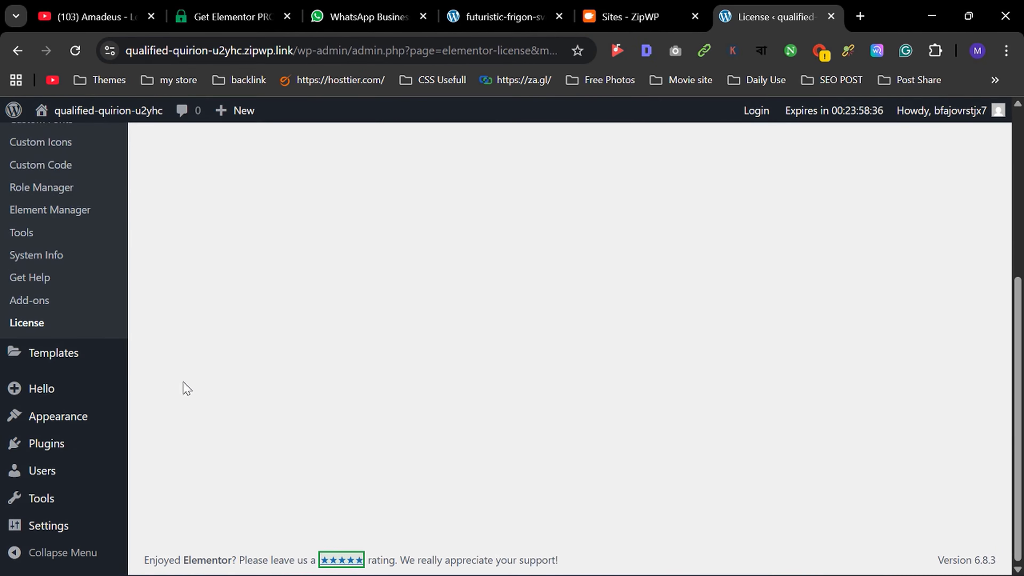
scroll(129, 434, "up", 5)
scroll(132, 407, "down", 3)
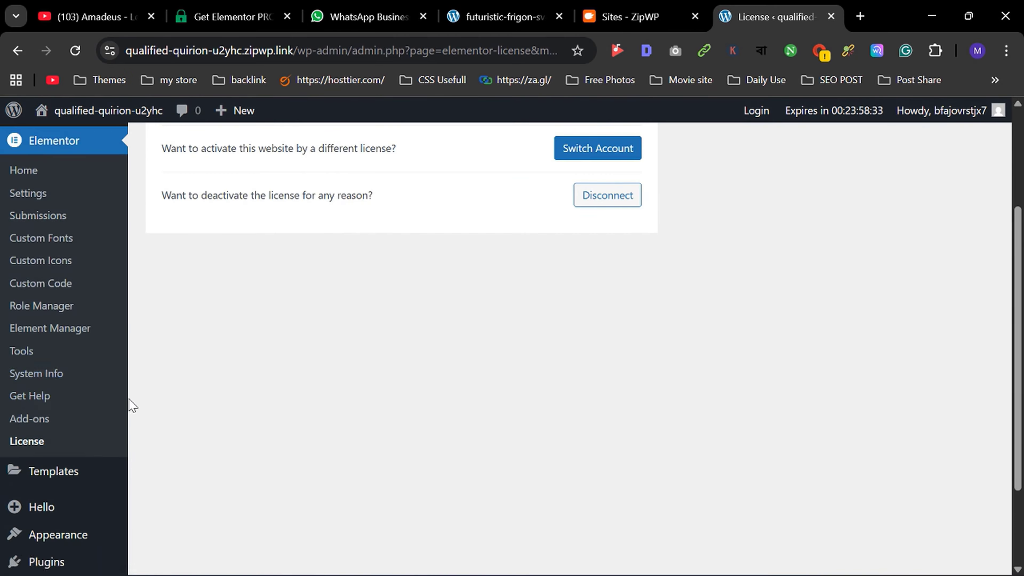
Step: Open Elementor's settings, look through the General options and switch to the Advanced ones
left_click(37, 197)
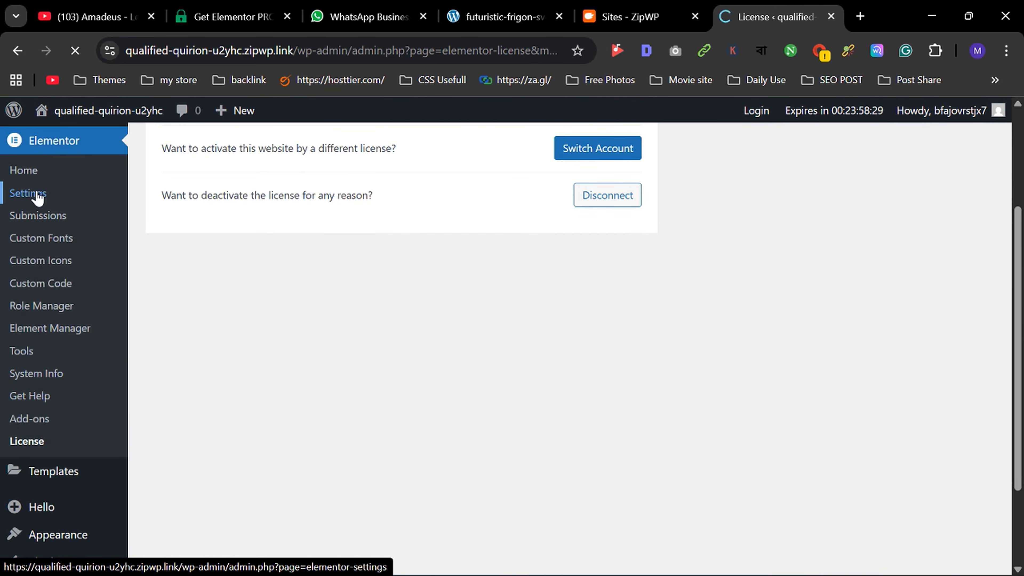
scroll(610, 233, "down", 2)
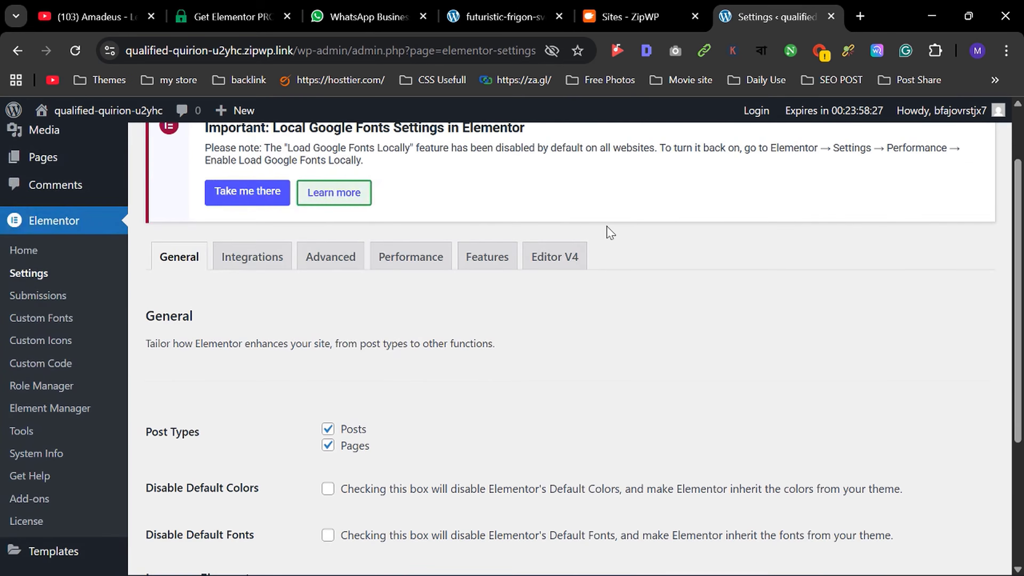
scroll(464, 286, "down", 2)
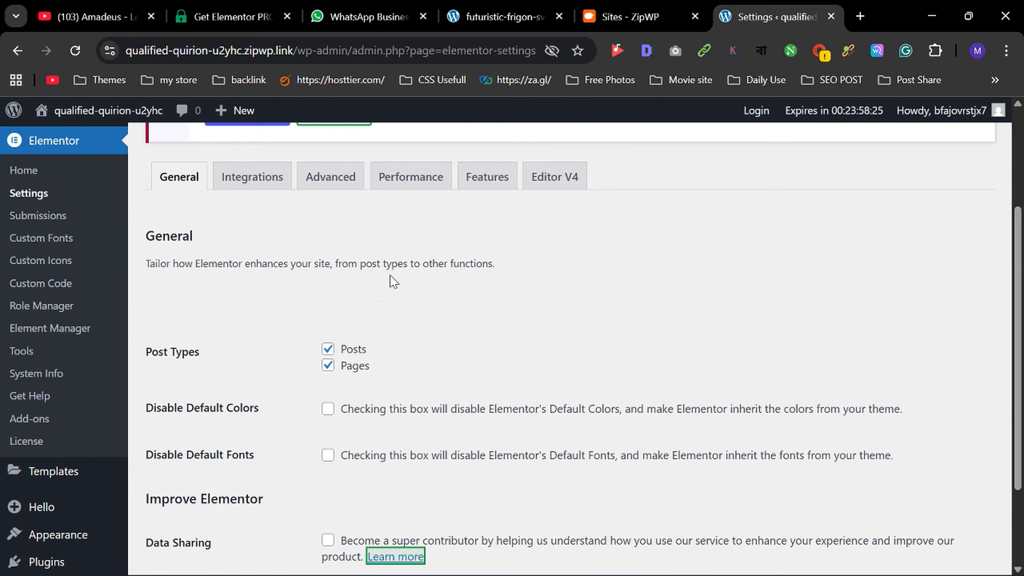
scroll(363, 271, "up", 2)
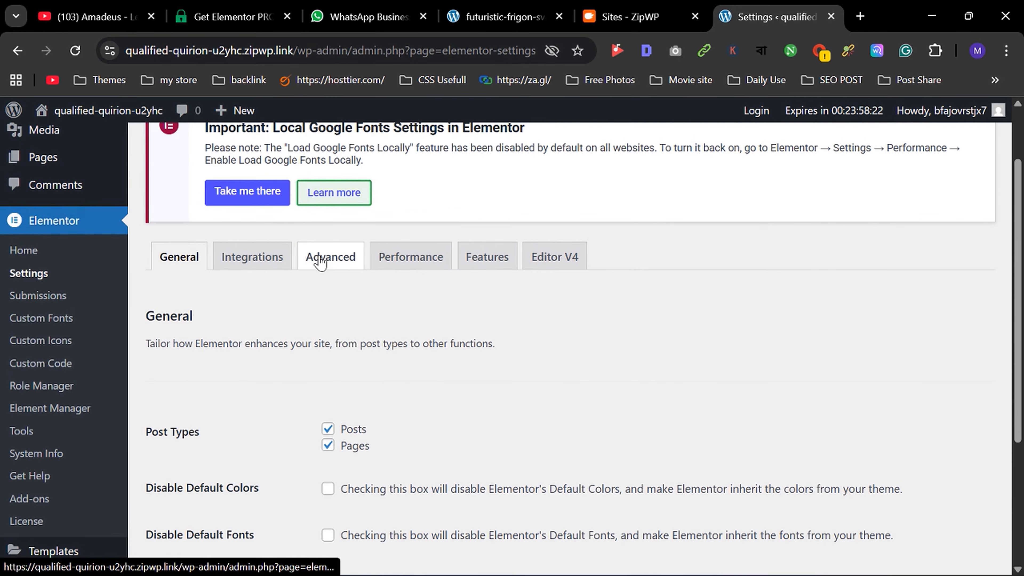
left_click(321, 261)
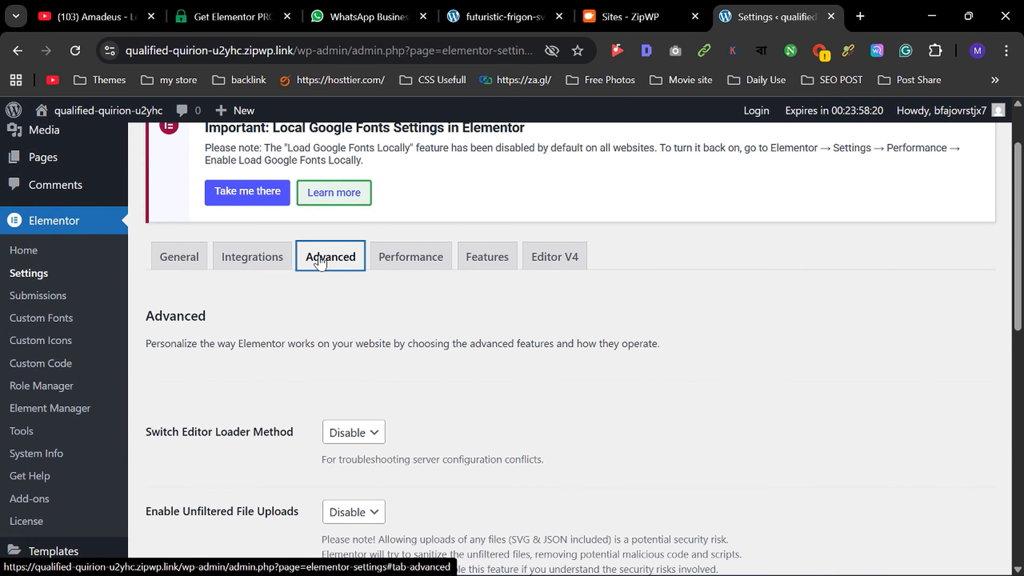
Step: Set Enable Unfiltered File Uploads to Enable in Elementor's Advanced settings and save the changes
scroll(321, 261, "down", 6)
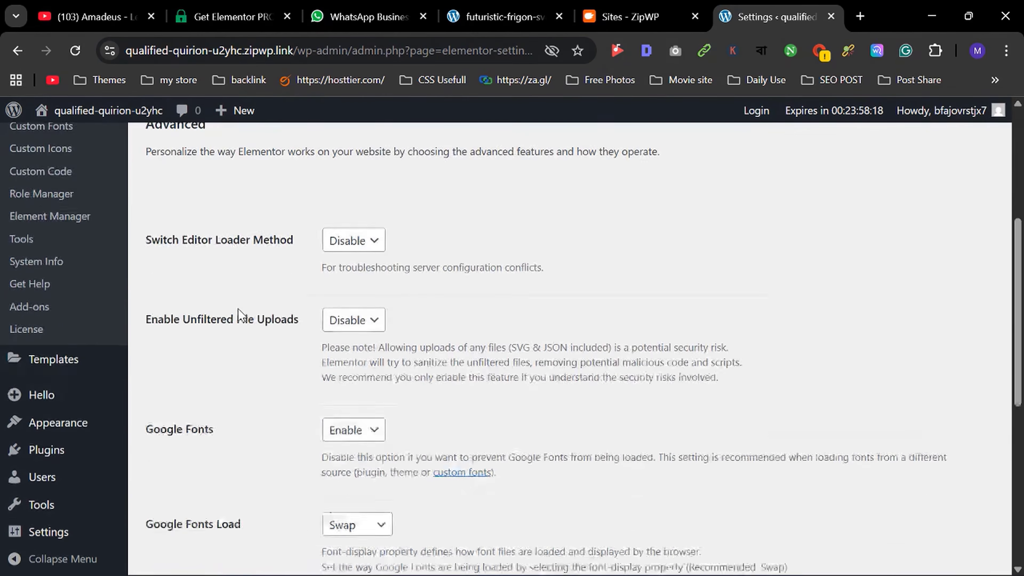
mouse_move(146, 277)
left_mouse_down()
mouse_move(257, 271)
mouse_move(145, 271)
left_mouse_up()
left_click(347, 274)
left_click(347, 316)
scroll(252, 399, "down", 9)
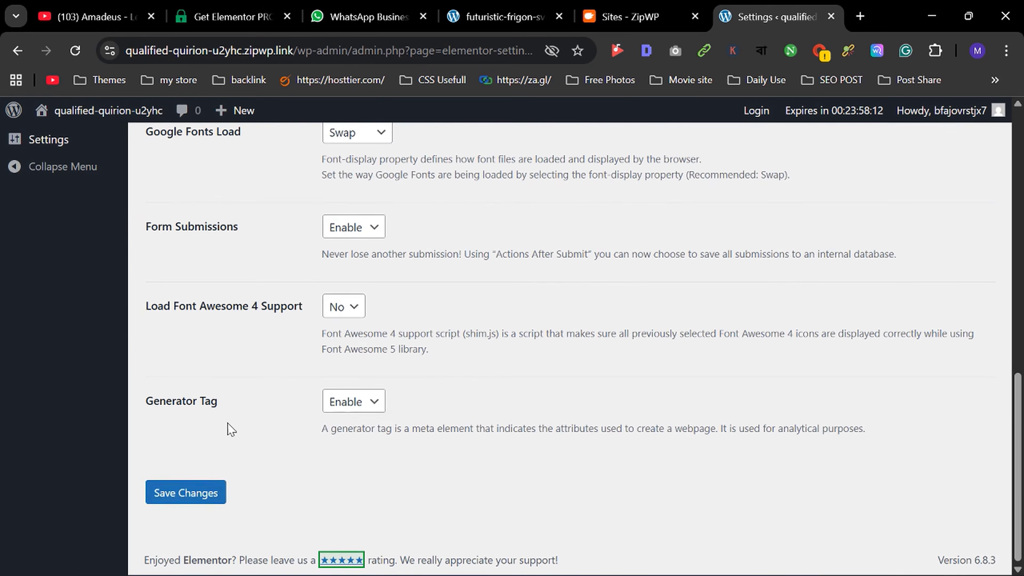
left_click(185, 496)
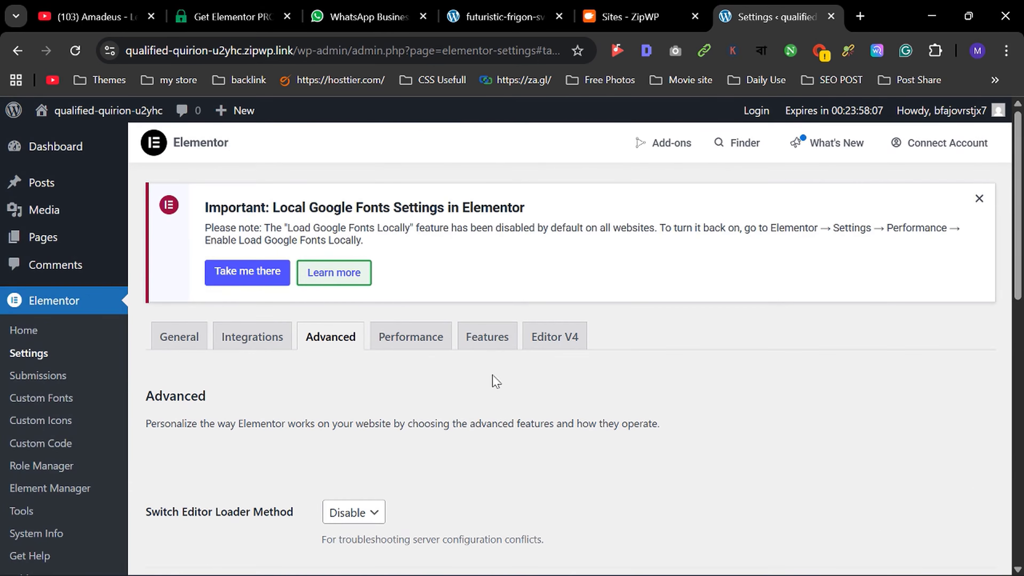
Step: Set the Nested Elements feature to Active in Elementor's Features settings and save the changes
left_click(492, 345)
scroll(492, 344, "down", 10)
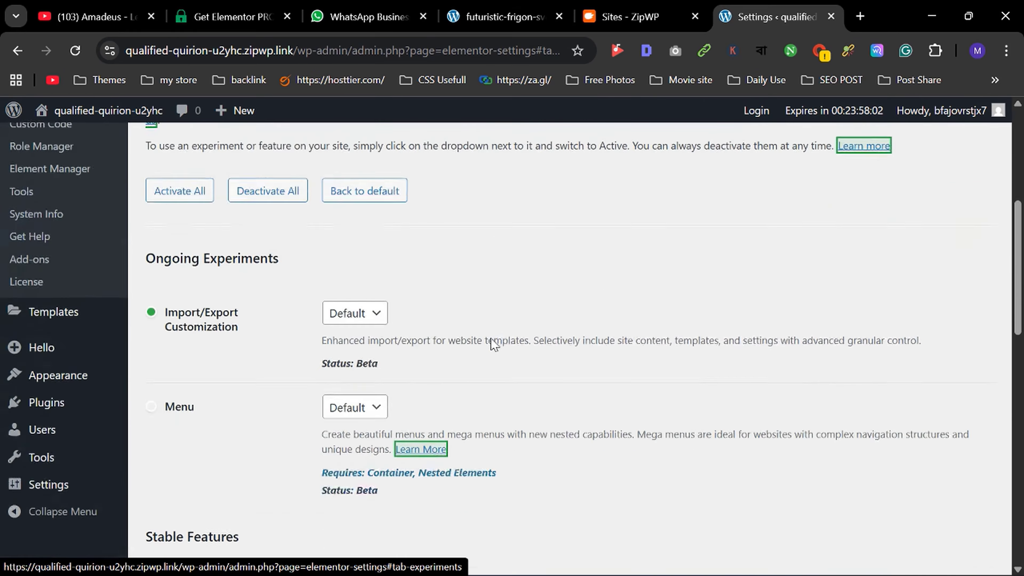
scroll(490, 337, "down", 5)
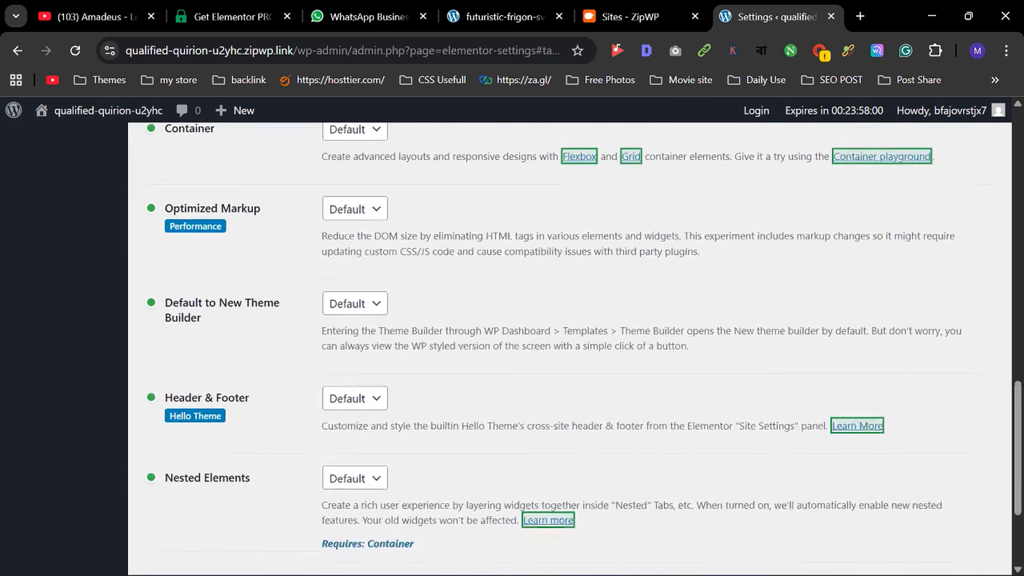
left_click_drag(167, 322, 252, 322)
left_click(355, 321)
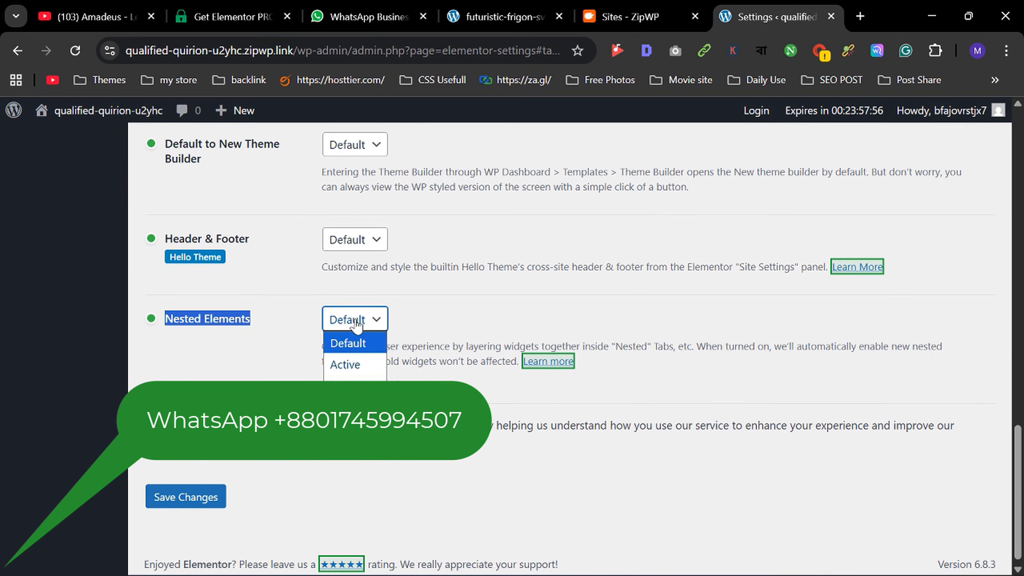
left_click(346, 365)
left_click(181, 497)
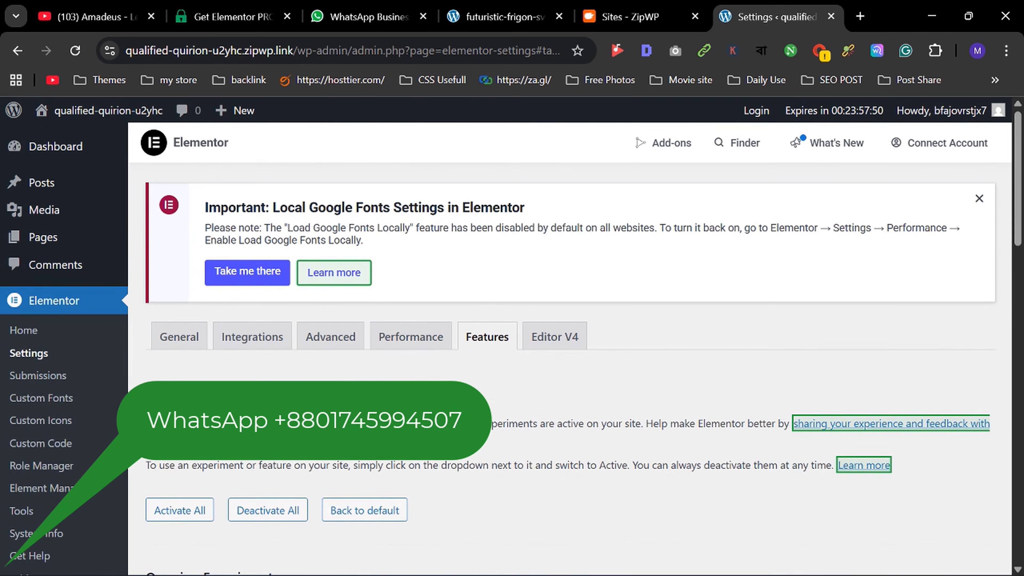
Step: Open the Website Templates section of Elementor's Tools and start the import under Apply a Website Template
scroll(86, 394, "down", 2)
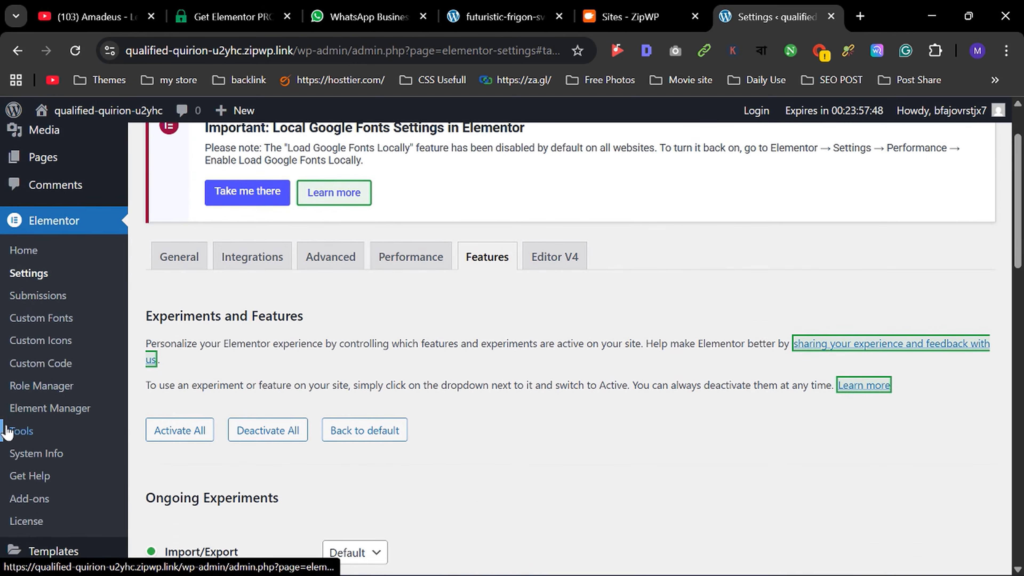
left_click(19, 432)
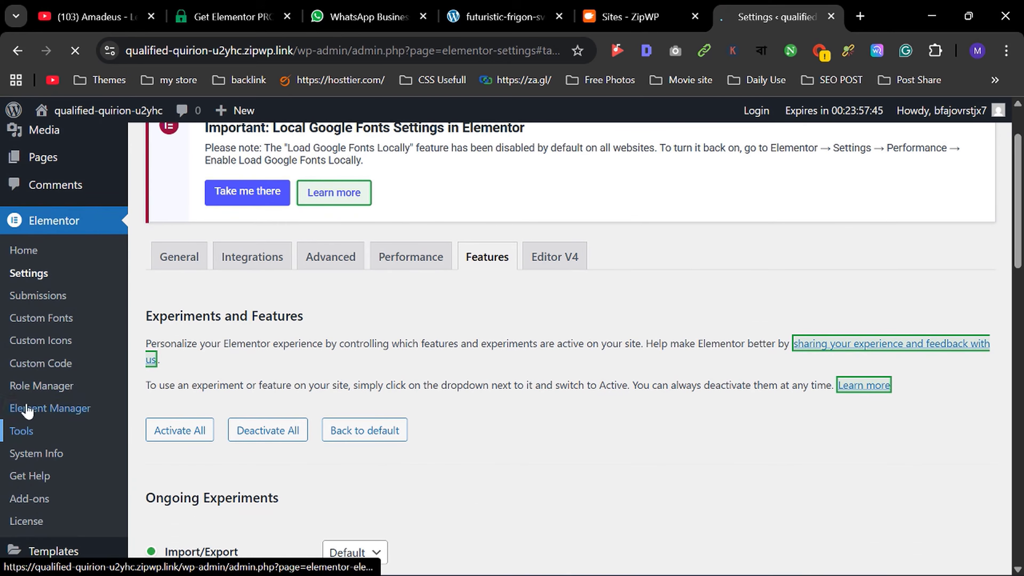
scroll(73, 221, "down", 5)
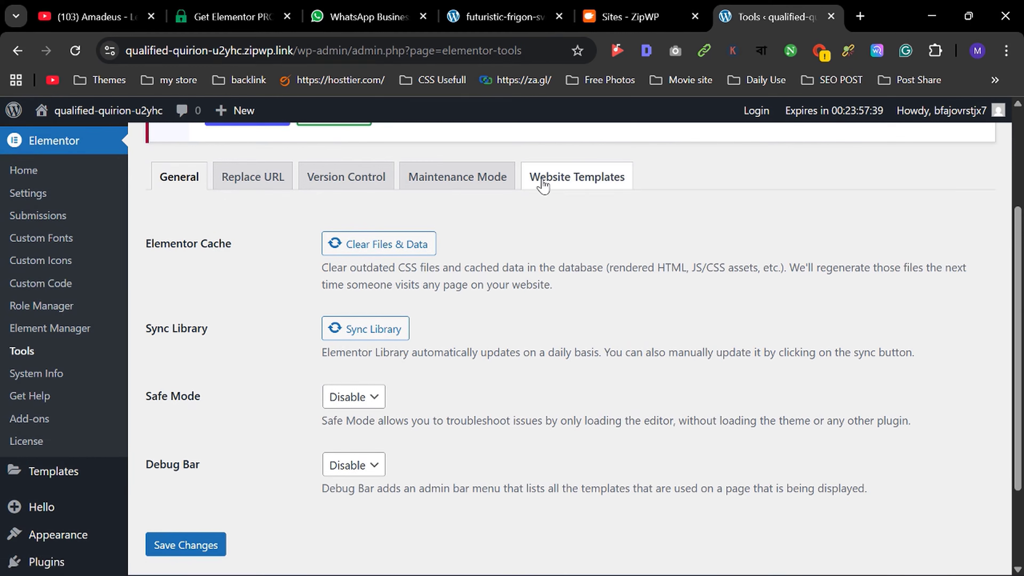
left_click(571, 186)
scroll(432, 265, "down", 3)
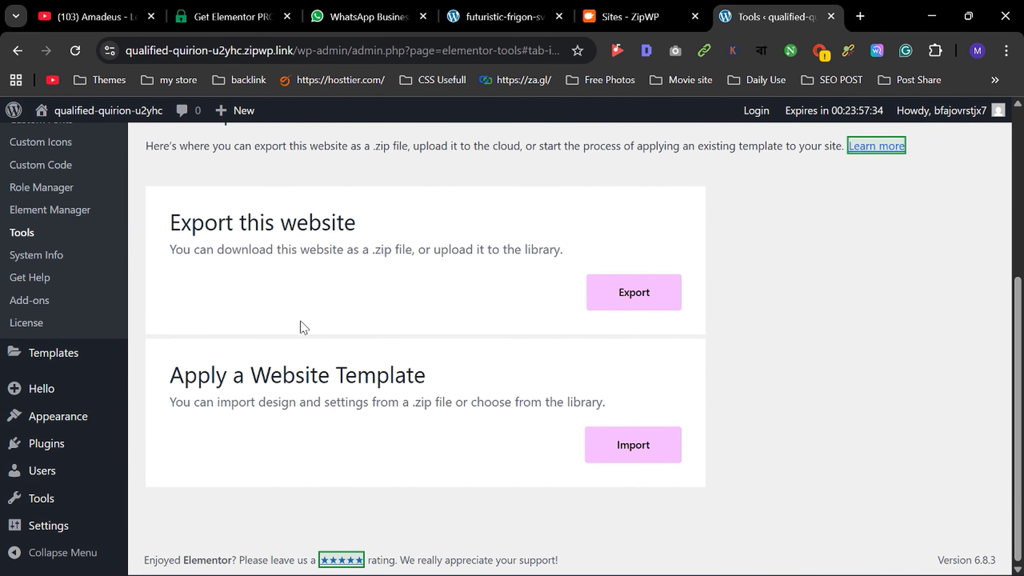
left_click_drag(169, 375, 485, 359)
left_click(486, 358)
left_click(635, 446)
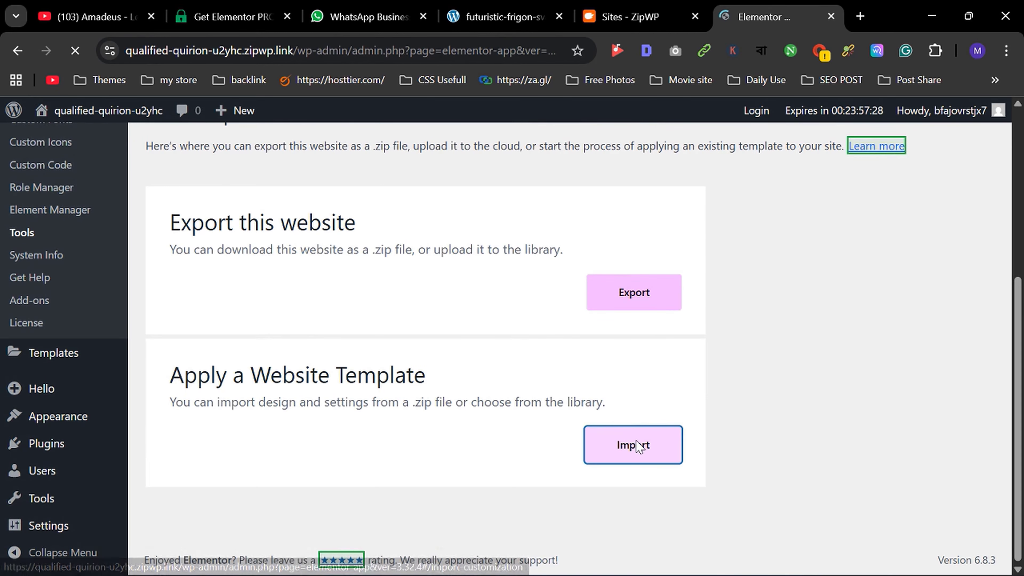
Step: Upload the RecipePro–Food-Recipe-Blog-Elementor-Template-Kit-All-o3rhcs zip from the RecipePro folder in File Explorer to the Elementor import page
scroll(425, 271, "down", 4)
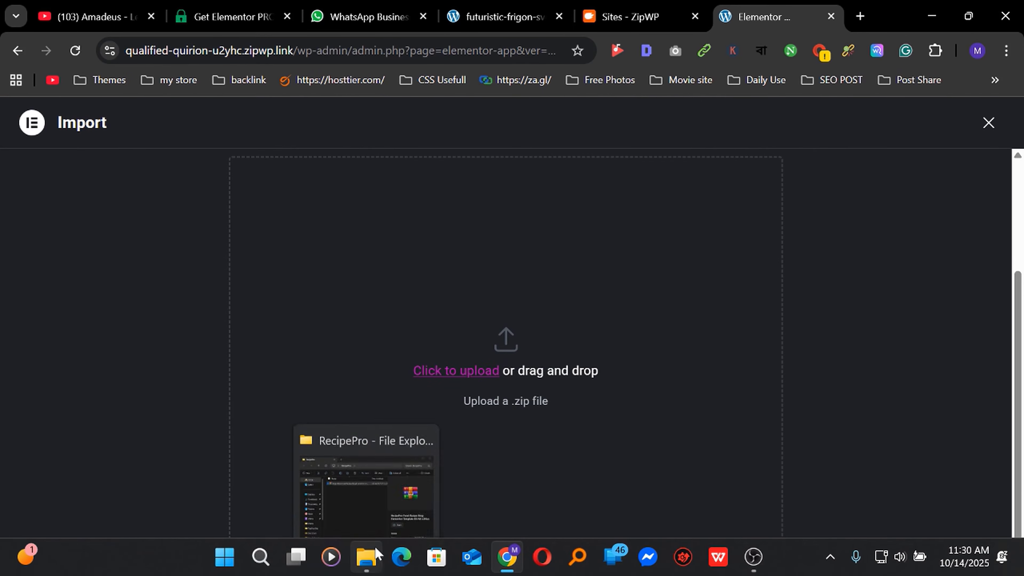
left_click(374, 565)
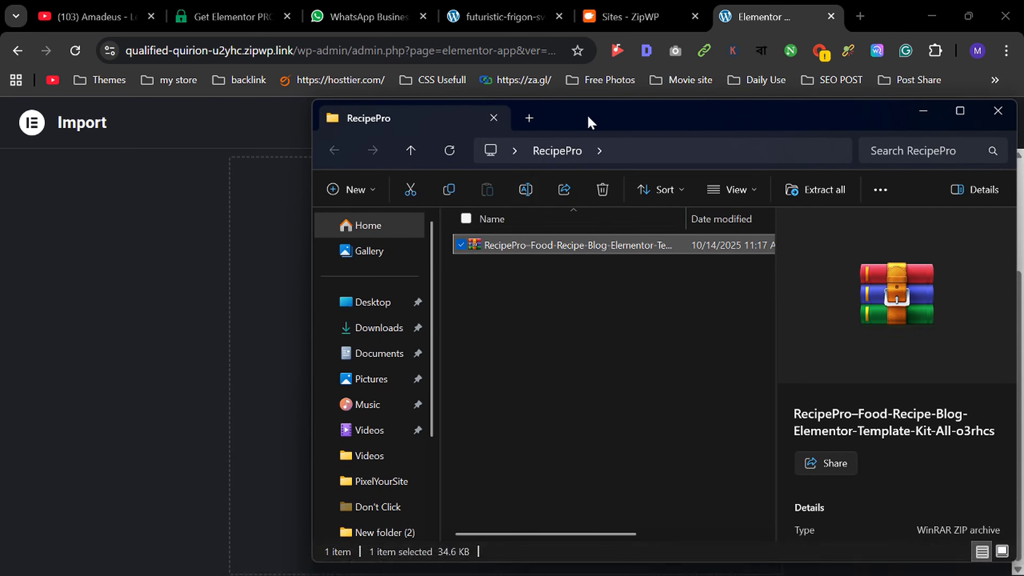
left_click_drag(588, 126, 473, 366)
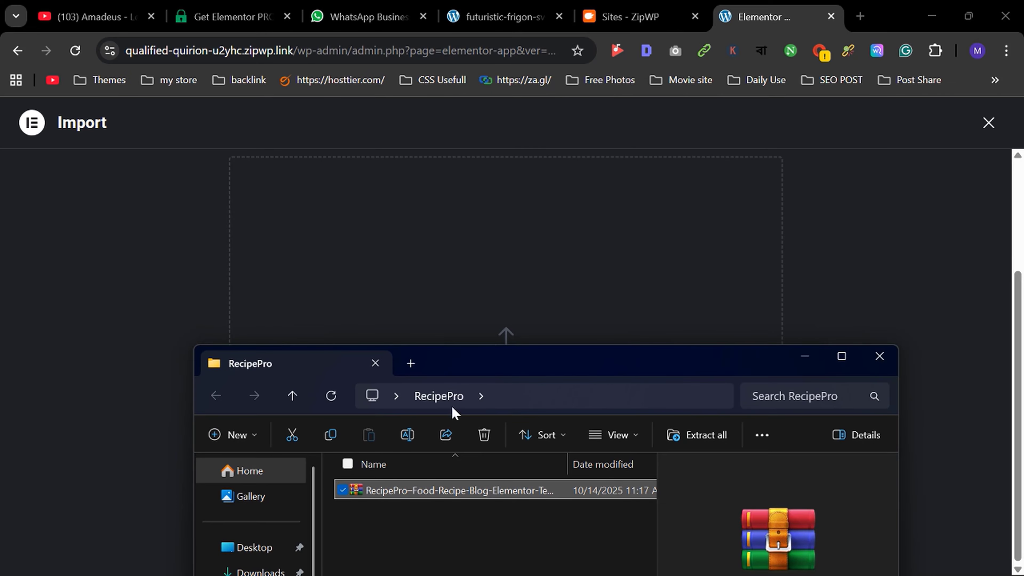
left_click_drag(455, 412, 507, 296)
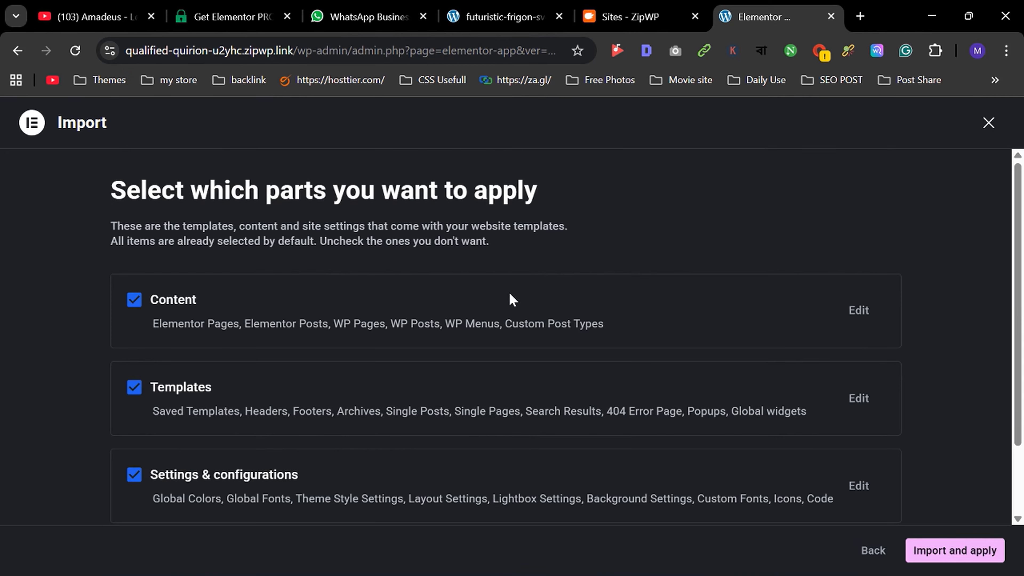
Step: Review the template kit parts, then import and apply them with Content, Templates, Settings & configurations and Plugins all selected
scroll(958, 386, "down", 2)
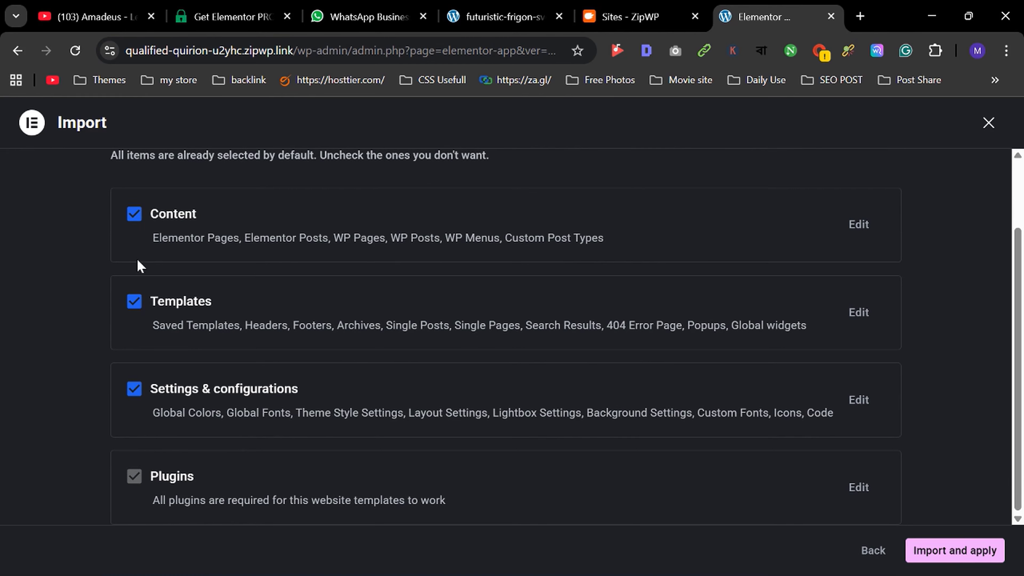
scroll(139, 264, "up", 2)
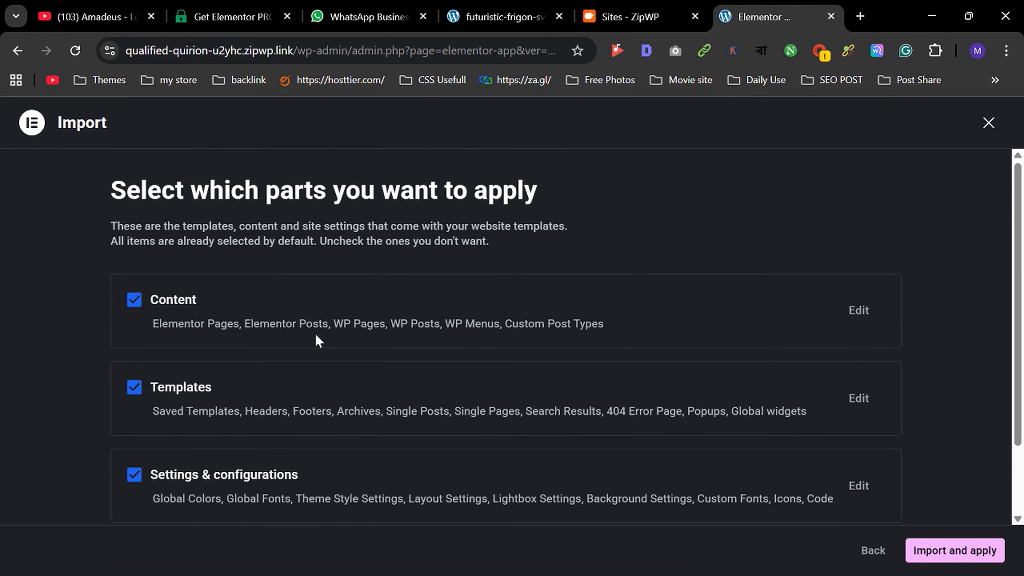
scroll(506, 338, "down", 2)
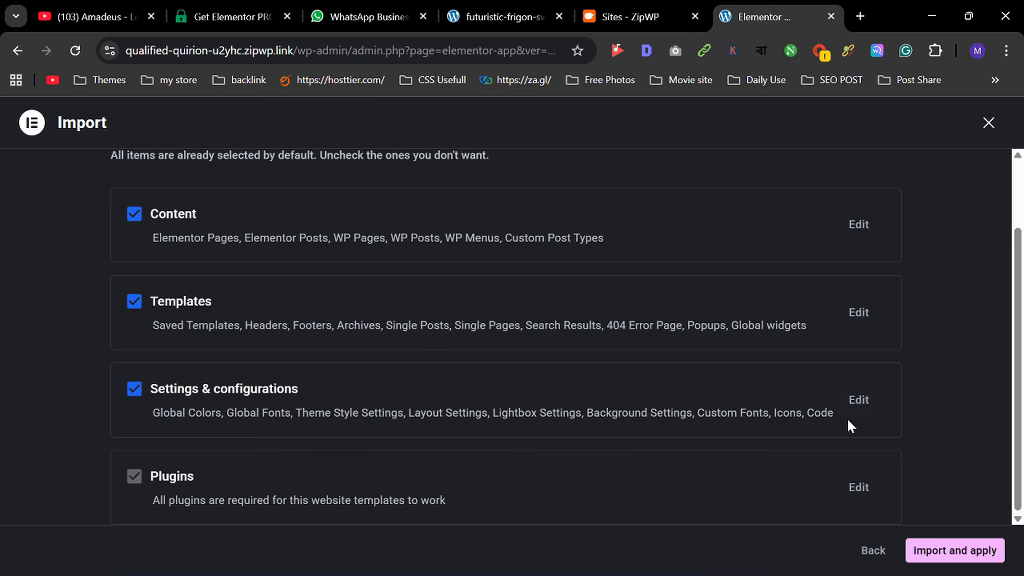
left_click(954, 551)
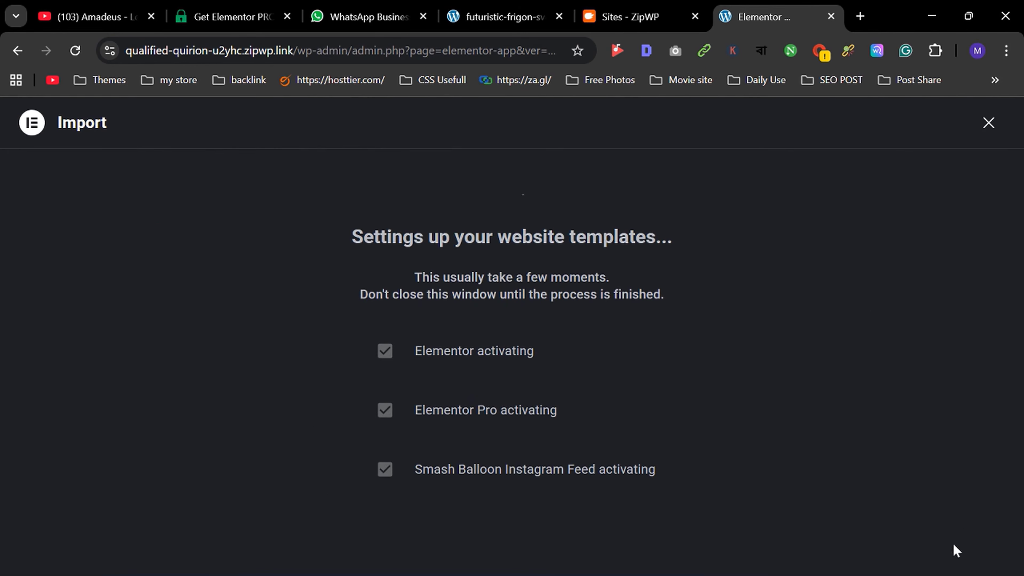